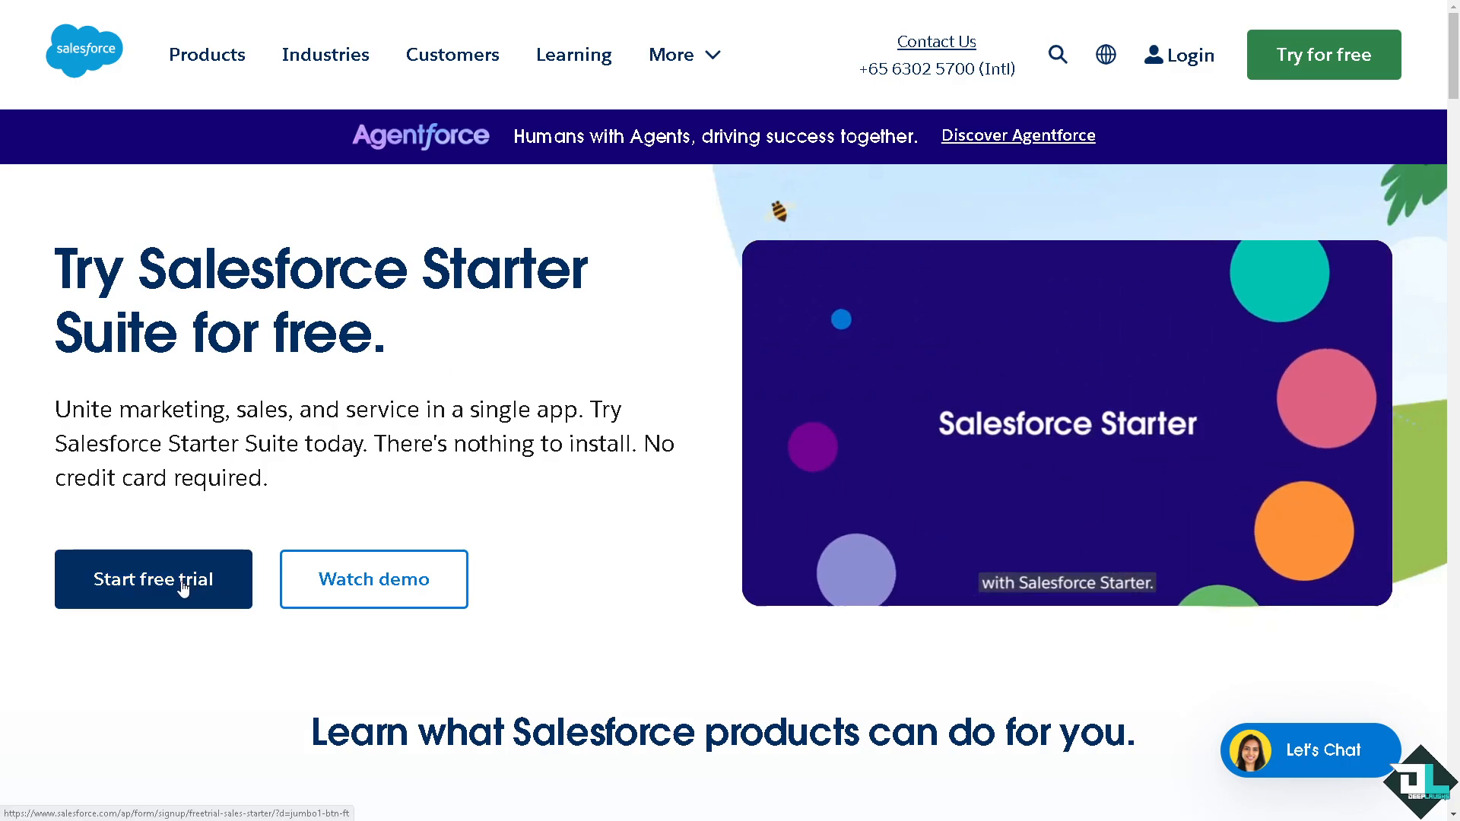
Start the Salesforce Starter Suite free trial and open the org's Setup area
left_click(187, 586)
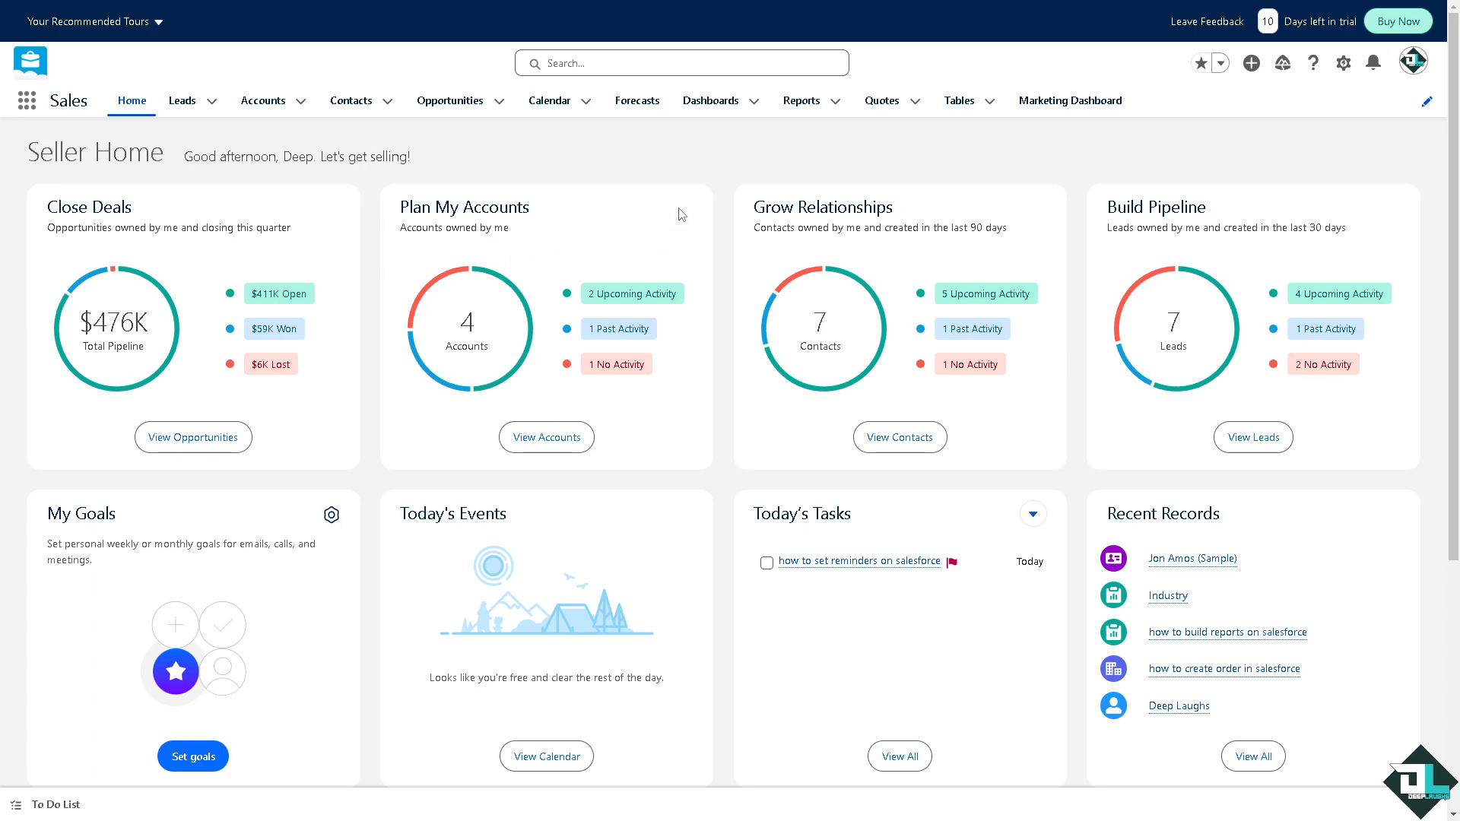
left_click(1343, 64)
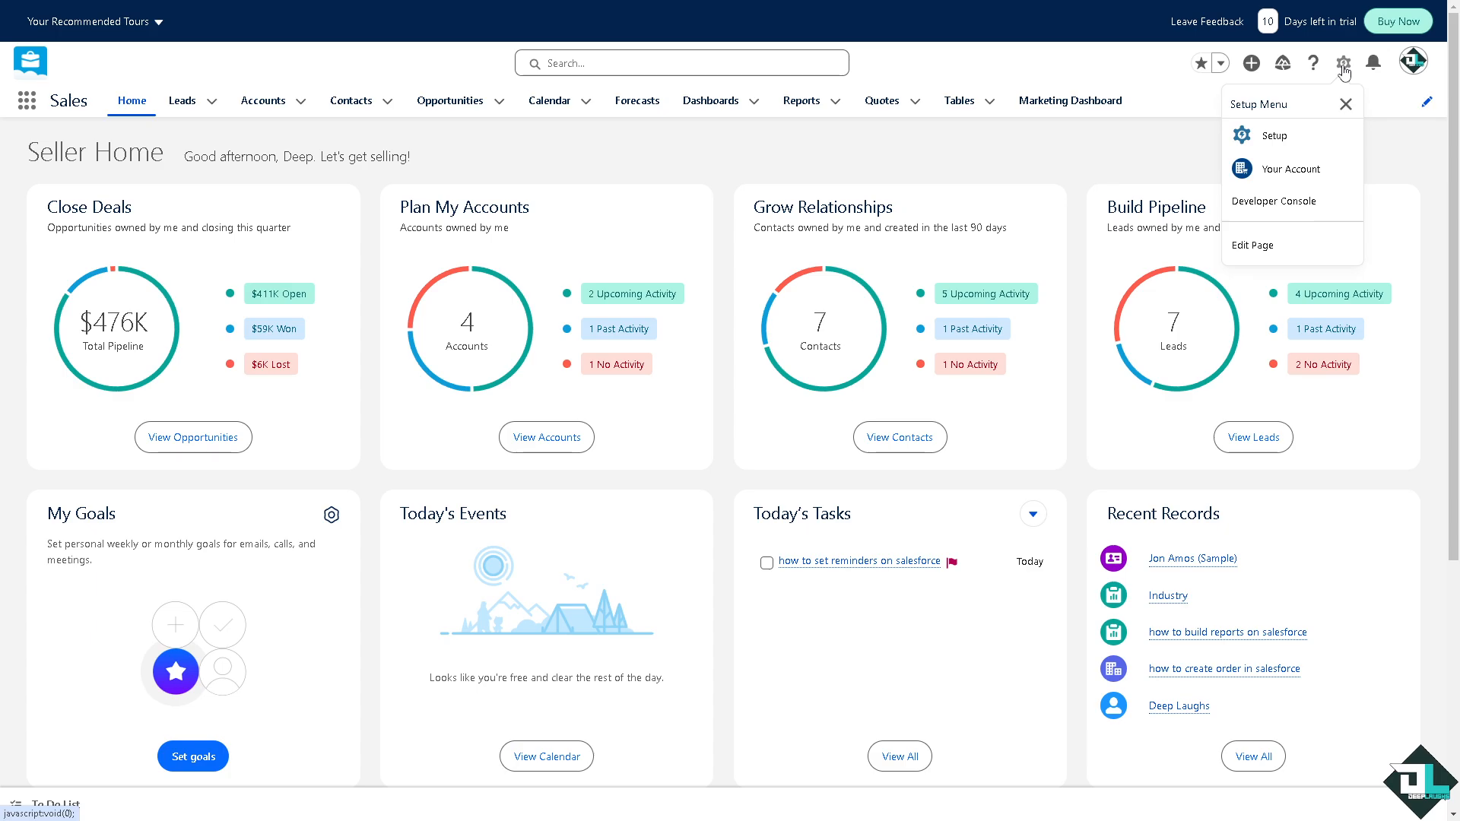
left_click(1275, 130)
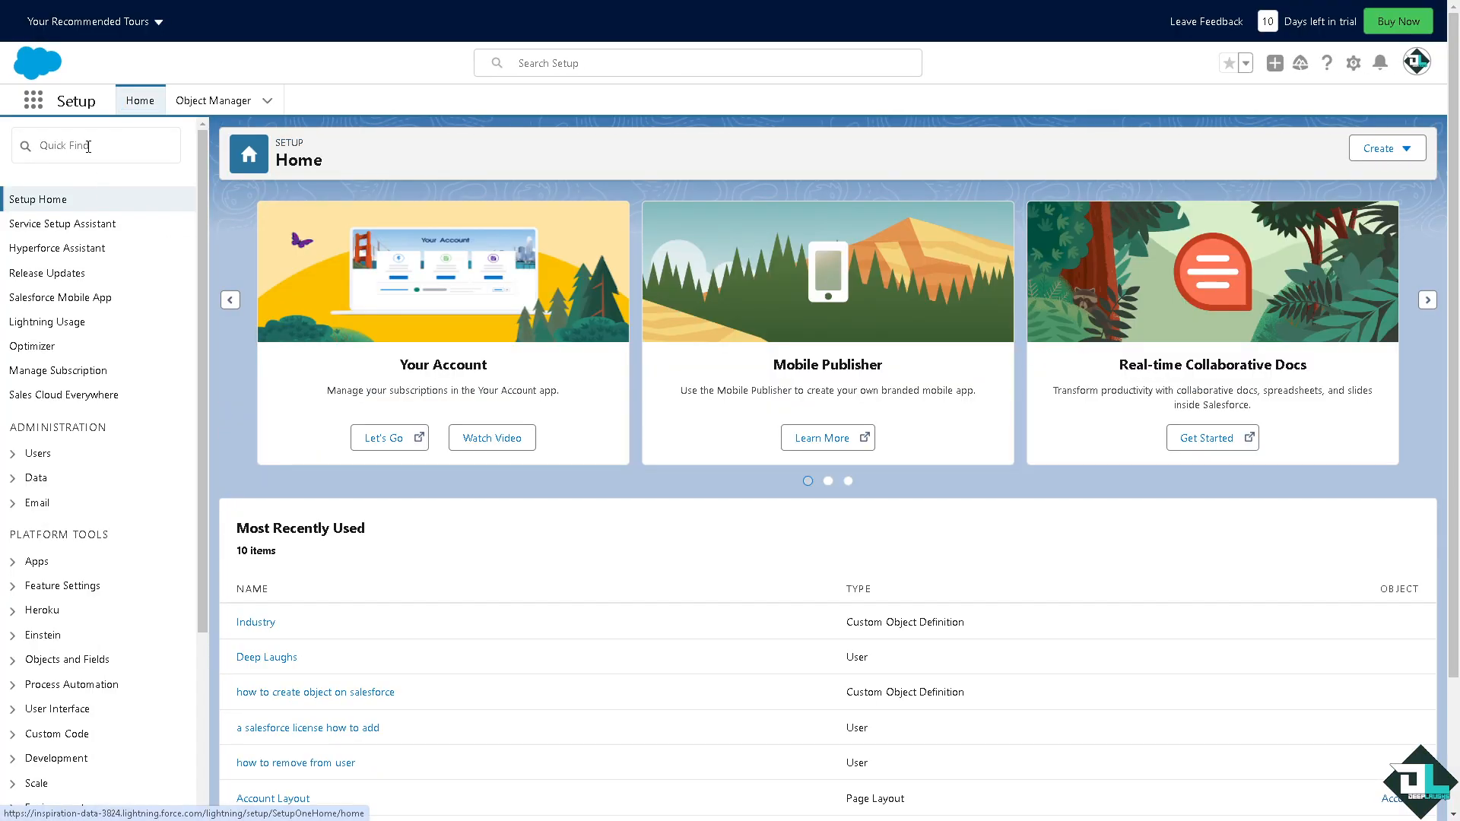
Find the Forecasts Settings page by searching Setup for Forecast, and enable forecasts there
left_click(90, 144)
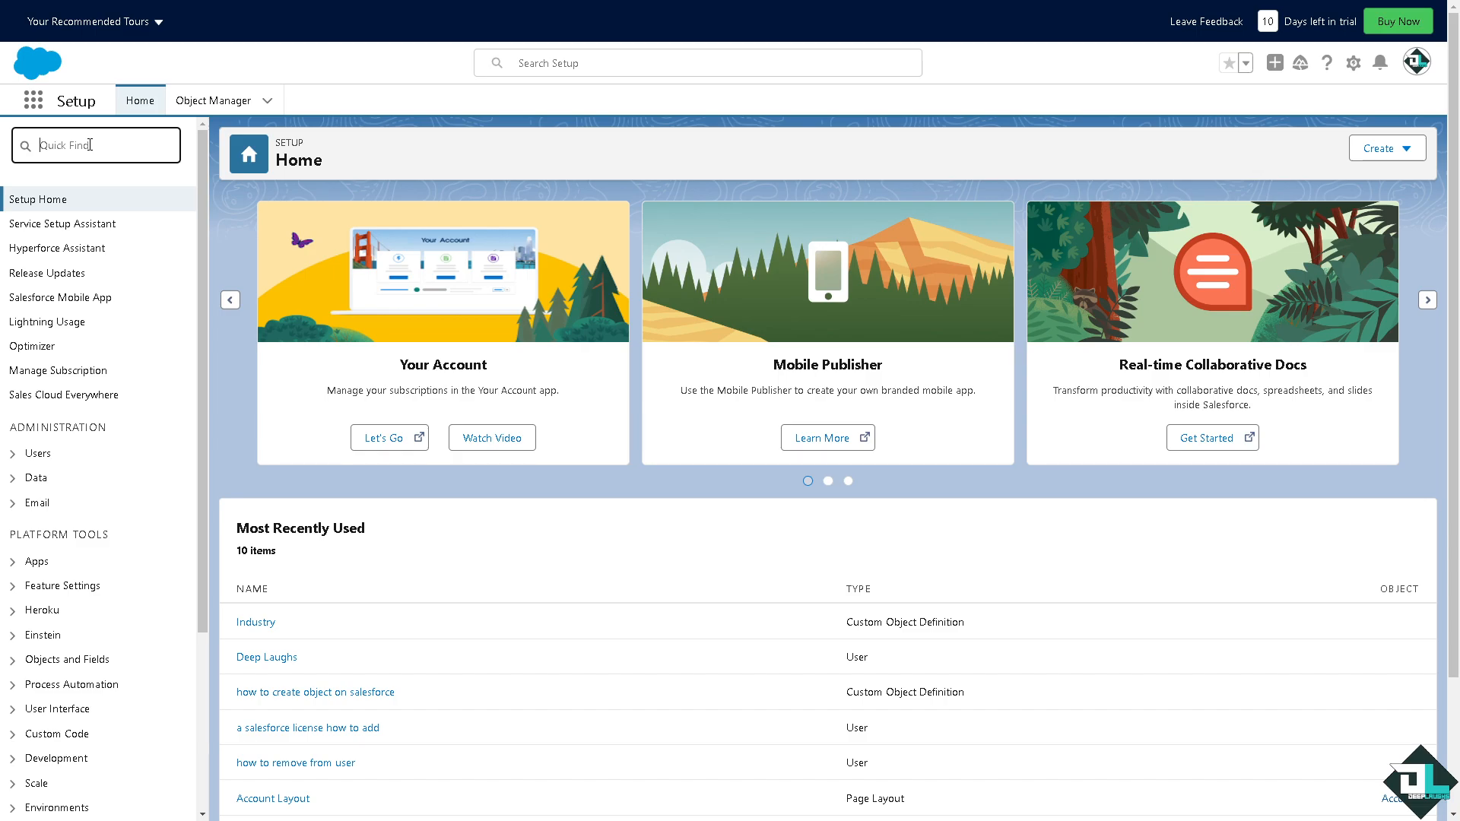
type("Forecsst")
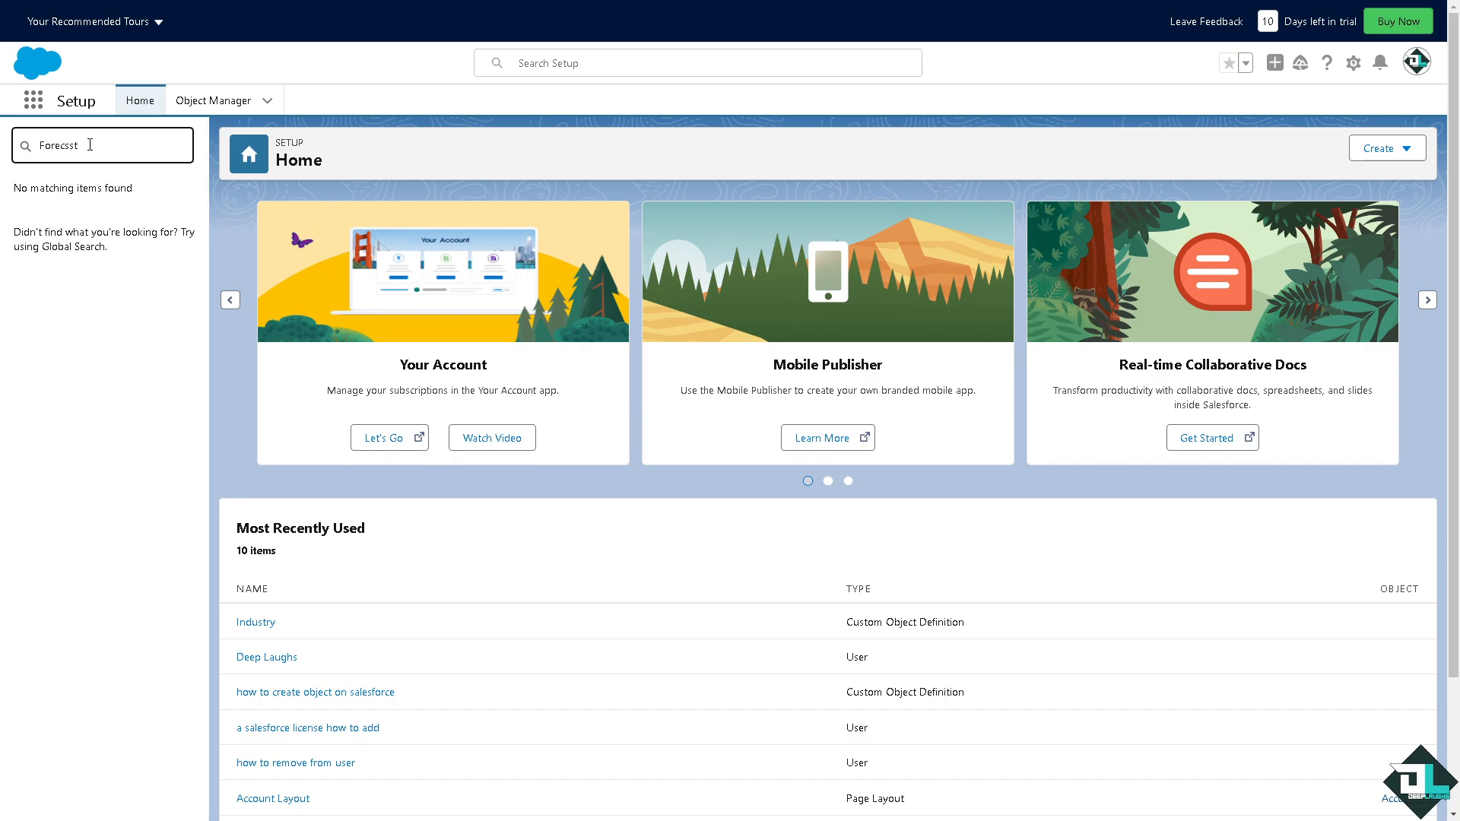
key("BackSpace")
key("BackSpace")
key("BackSpace")
type("ast")
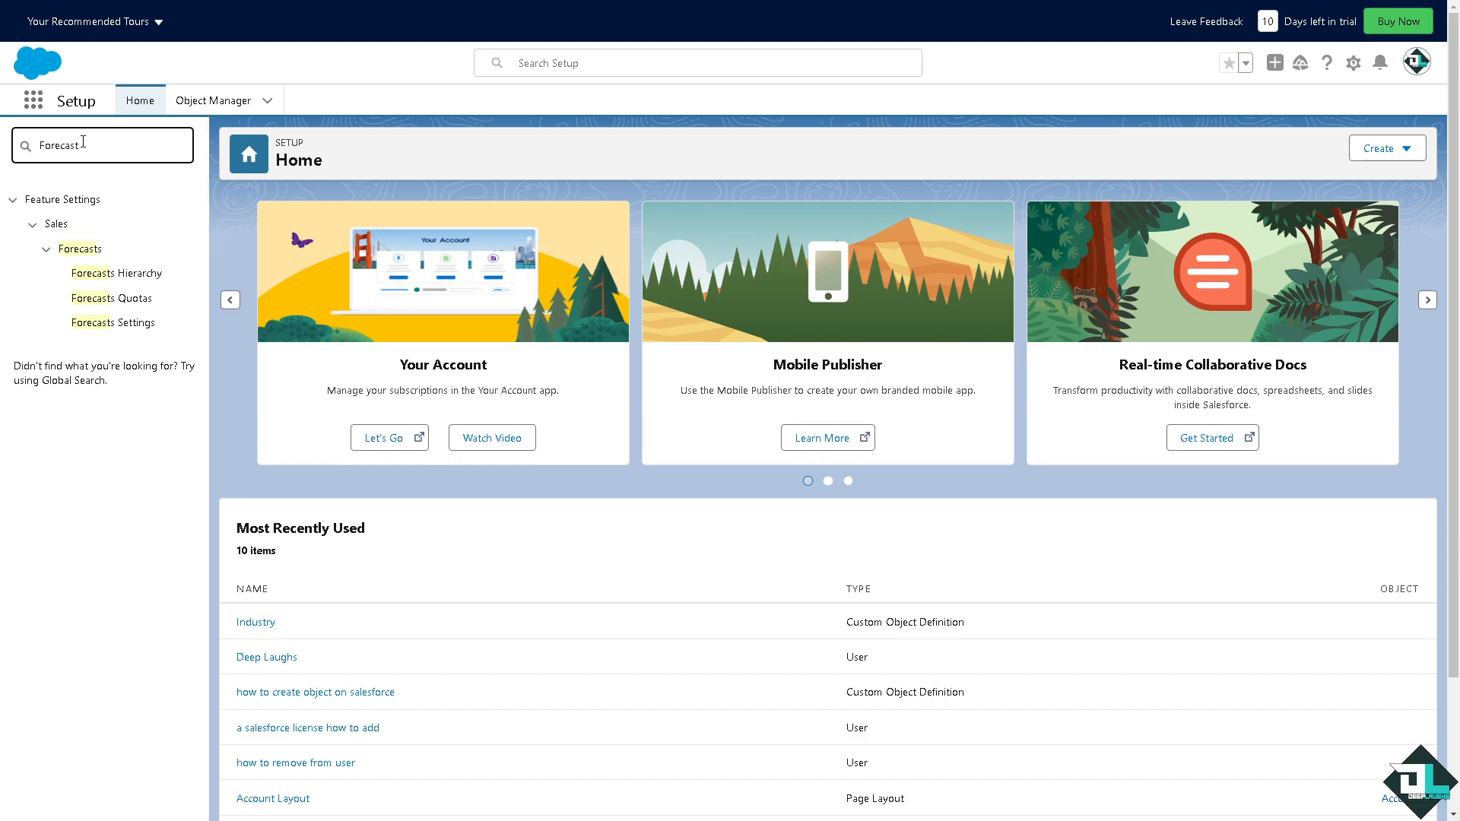
left_click(121, 332)
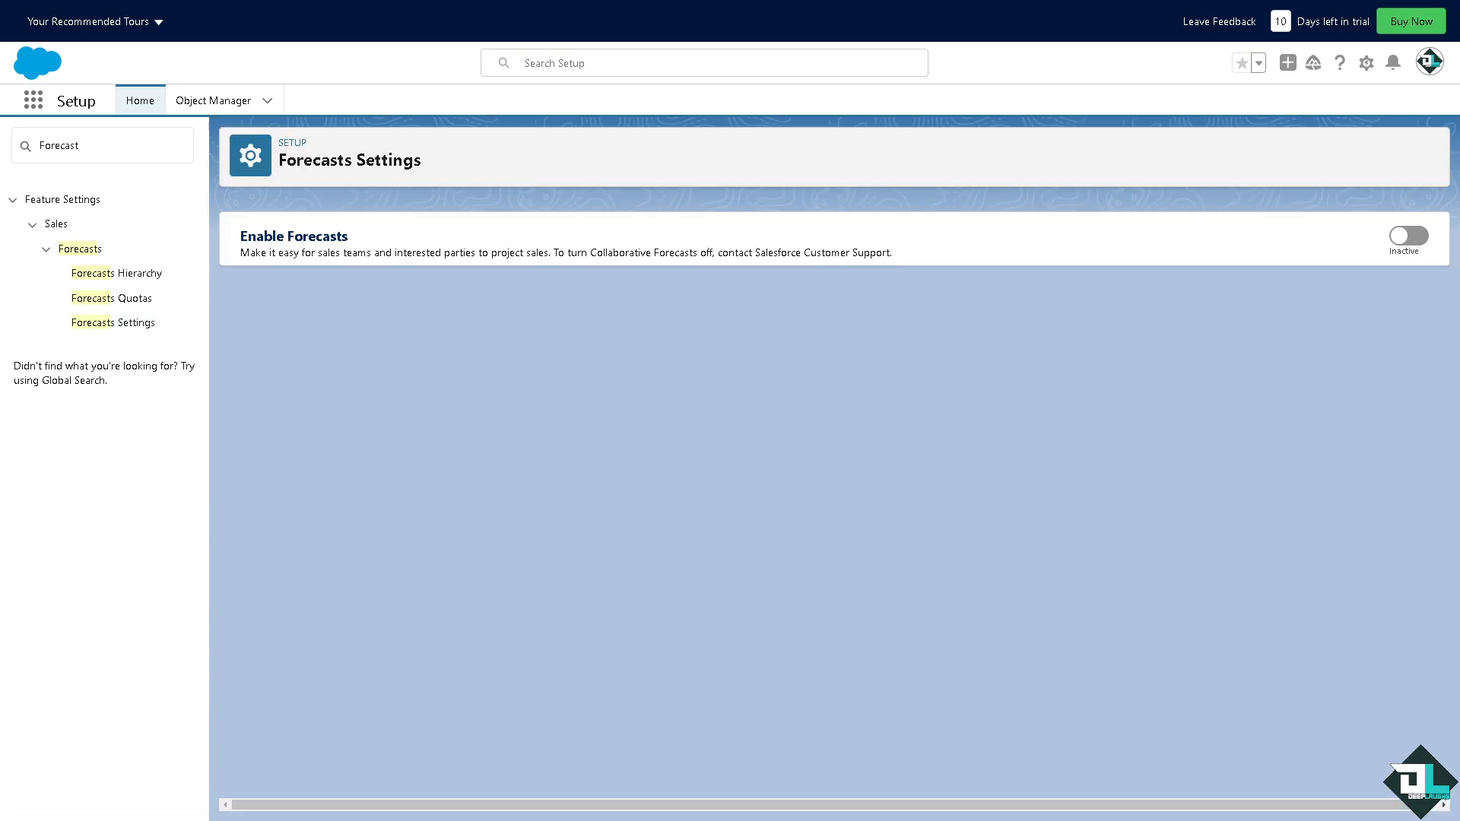
left_click(601, 233)
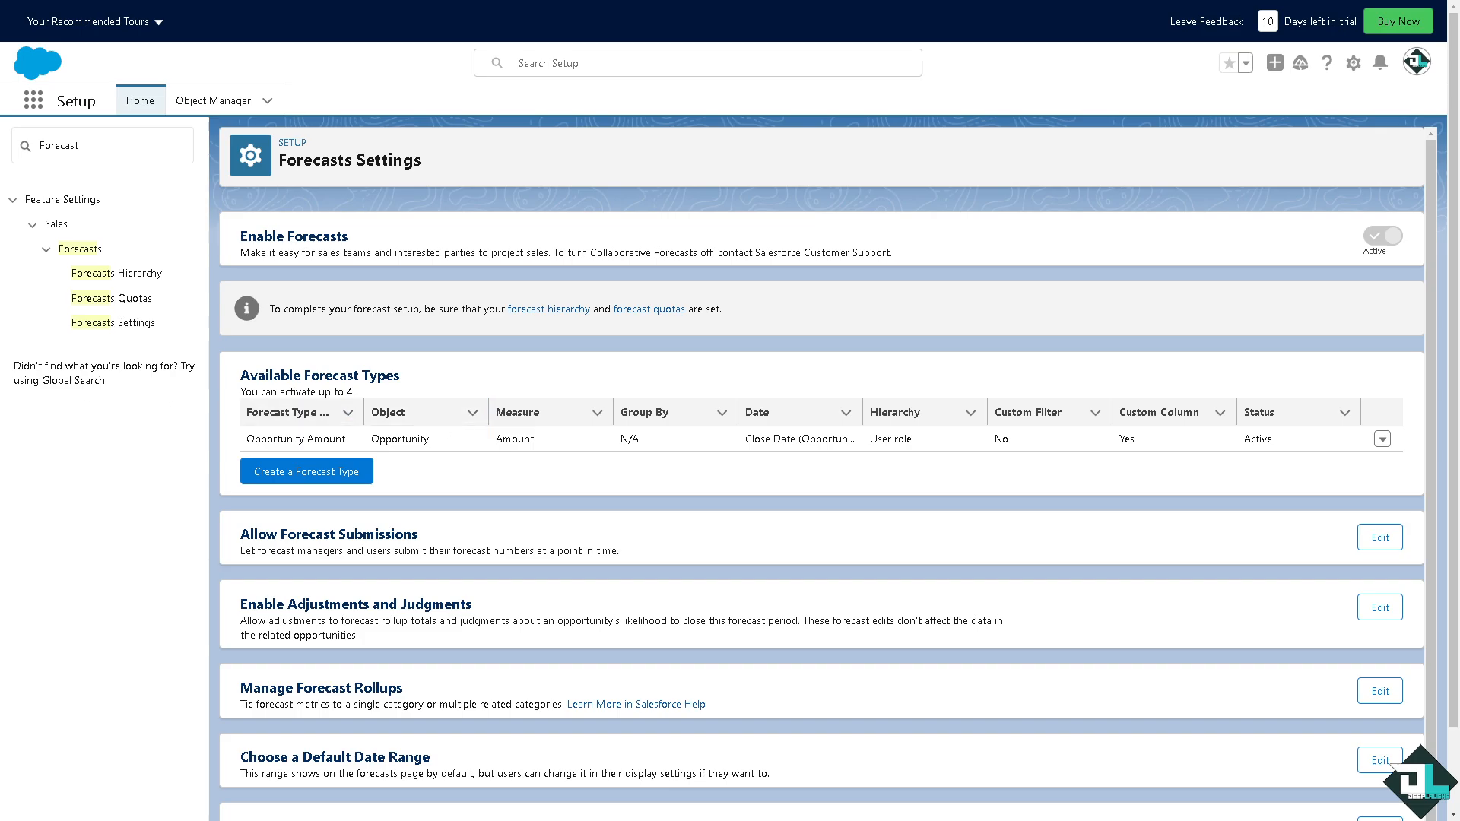
Start creating a forecast type based on the Opportunity Product object and proceed to its measure settings
left_click(333, 473)
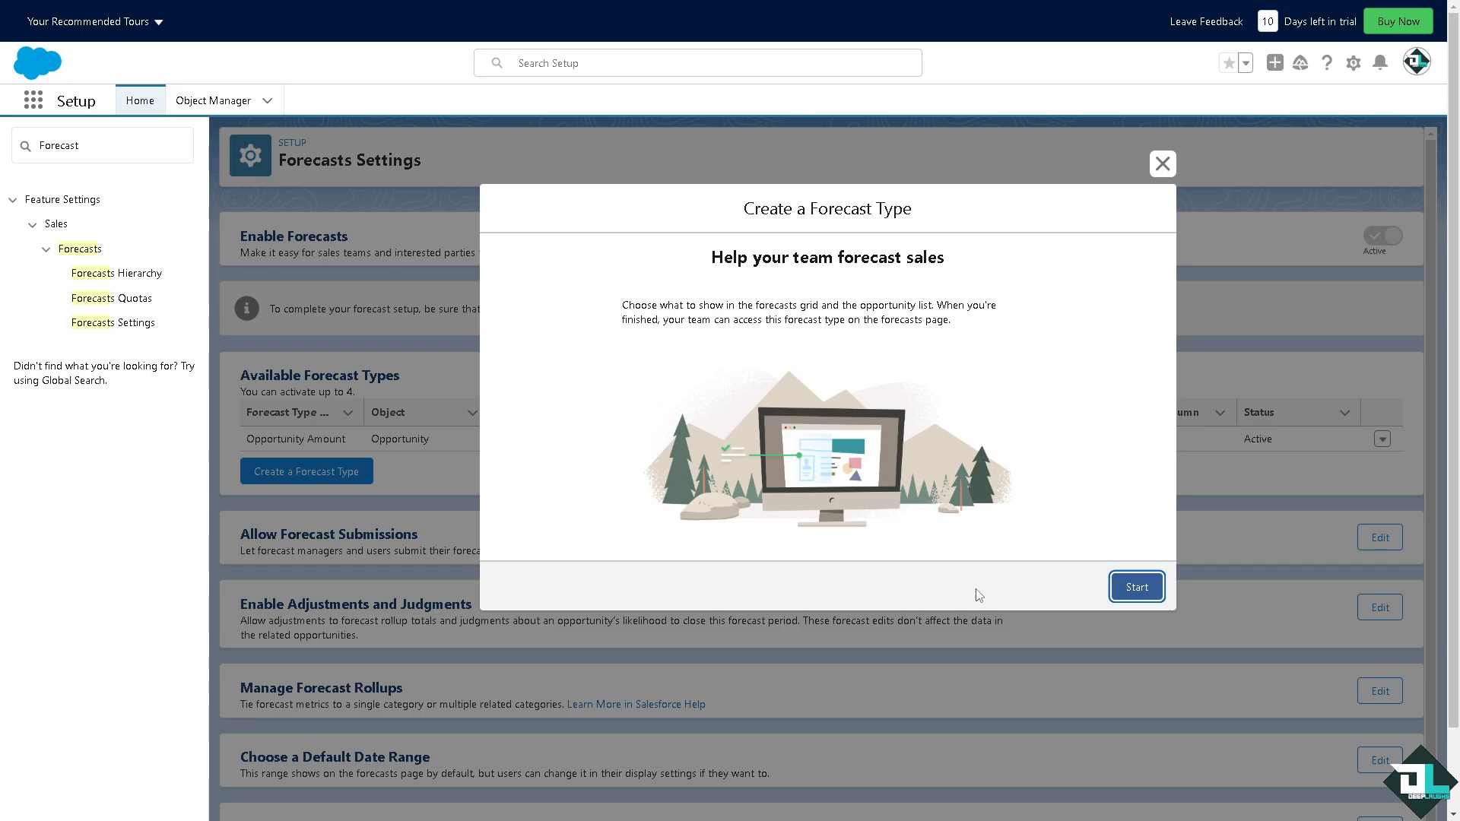
left_click(1136, 588)
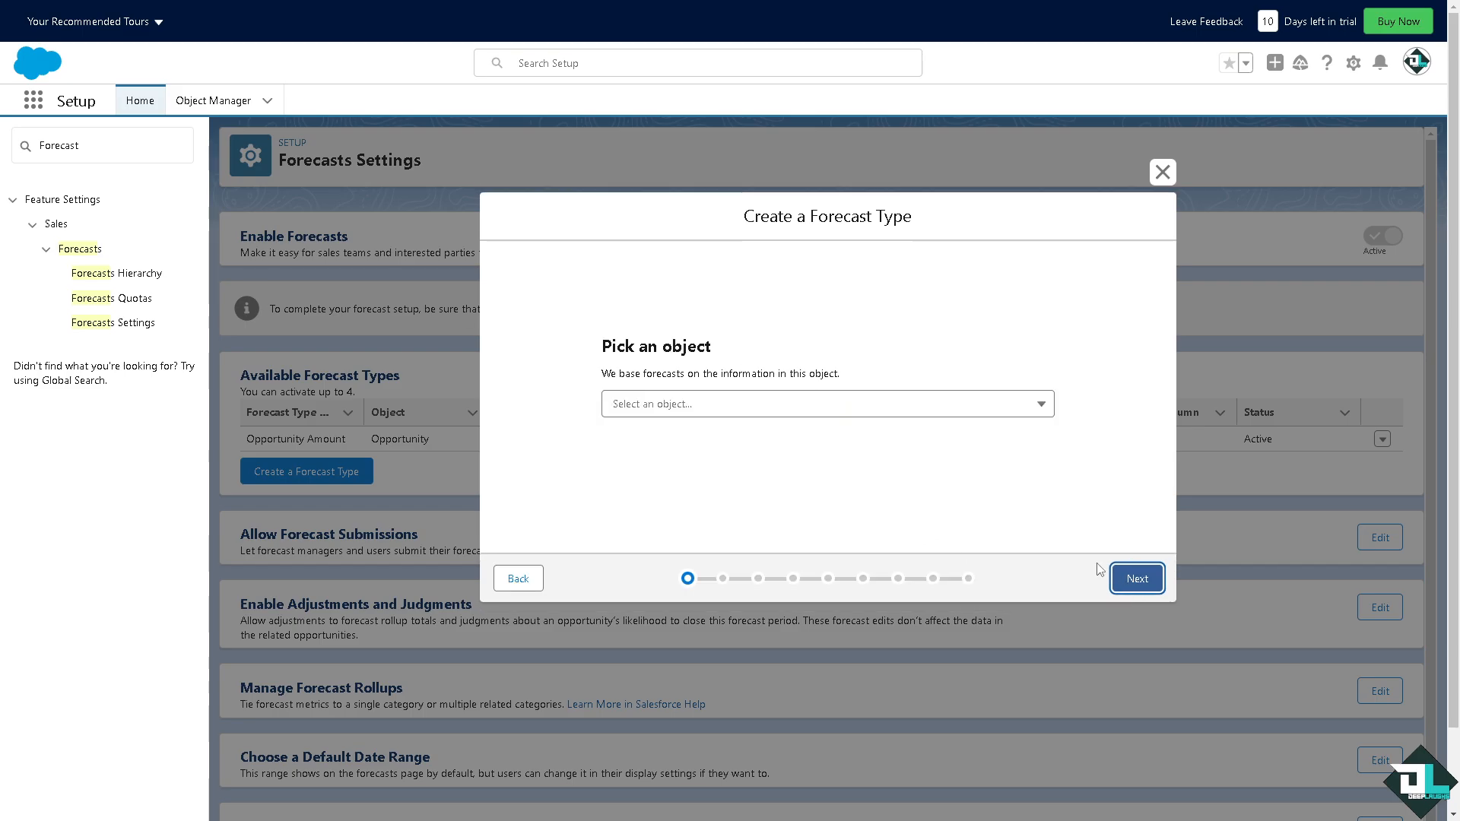
left_click(724, 418)
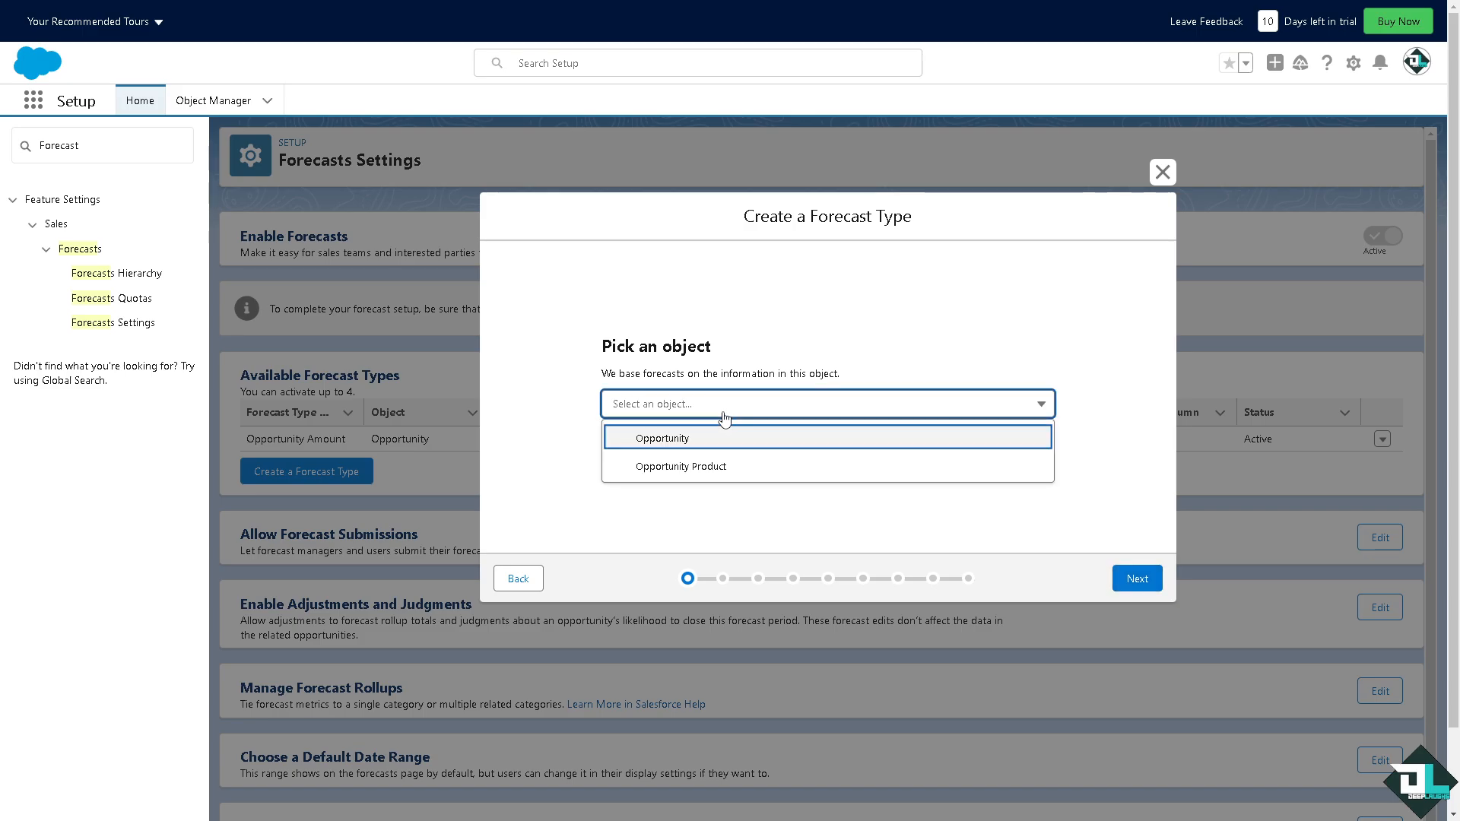
left_click(692, 467)
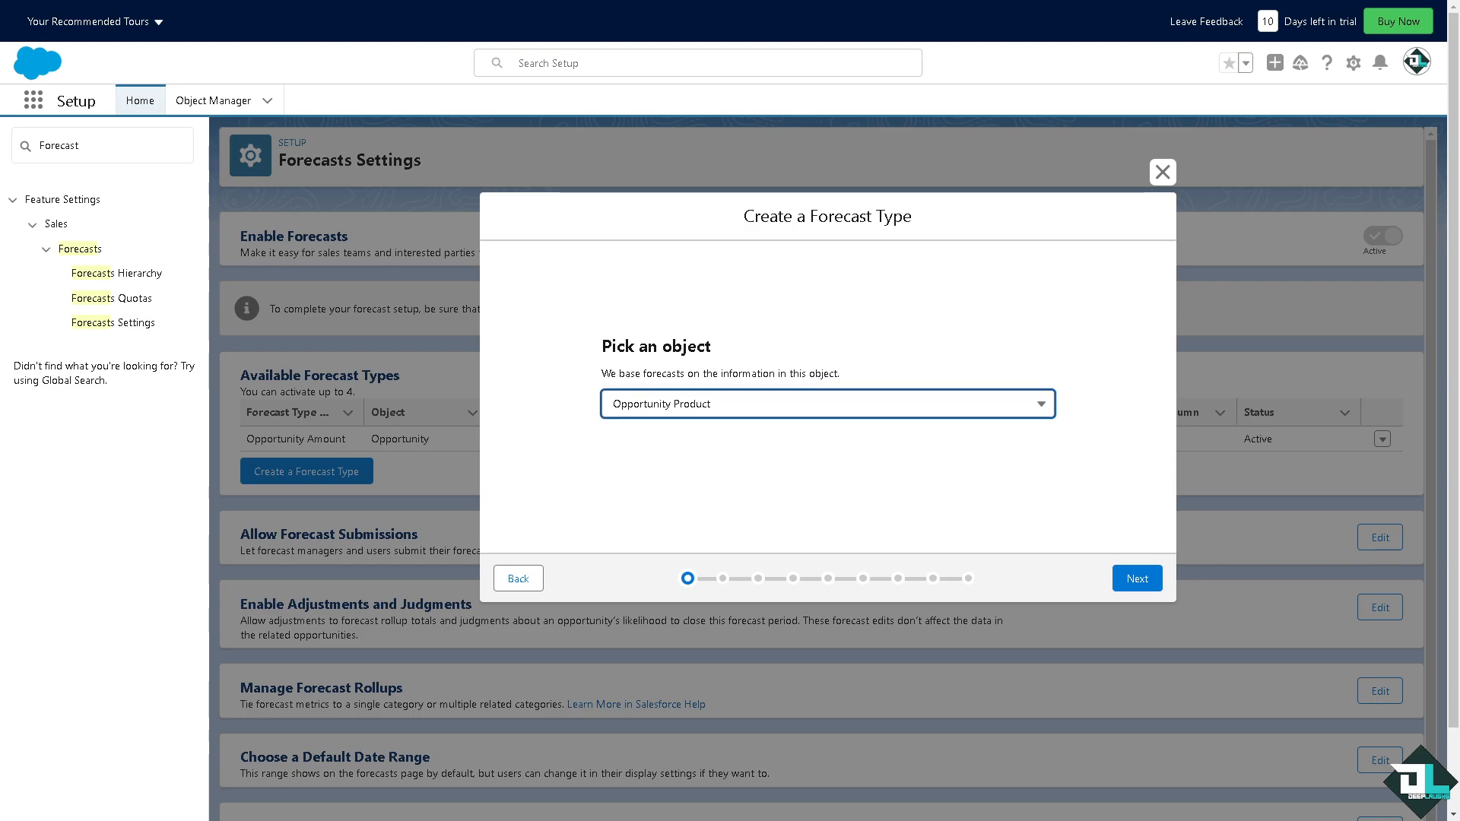
left_click(700, 477)
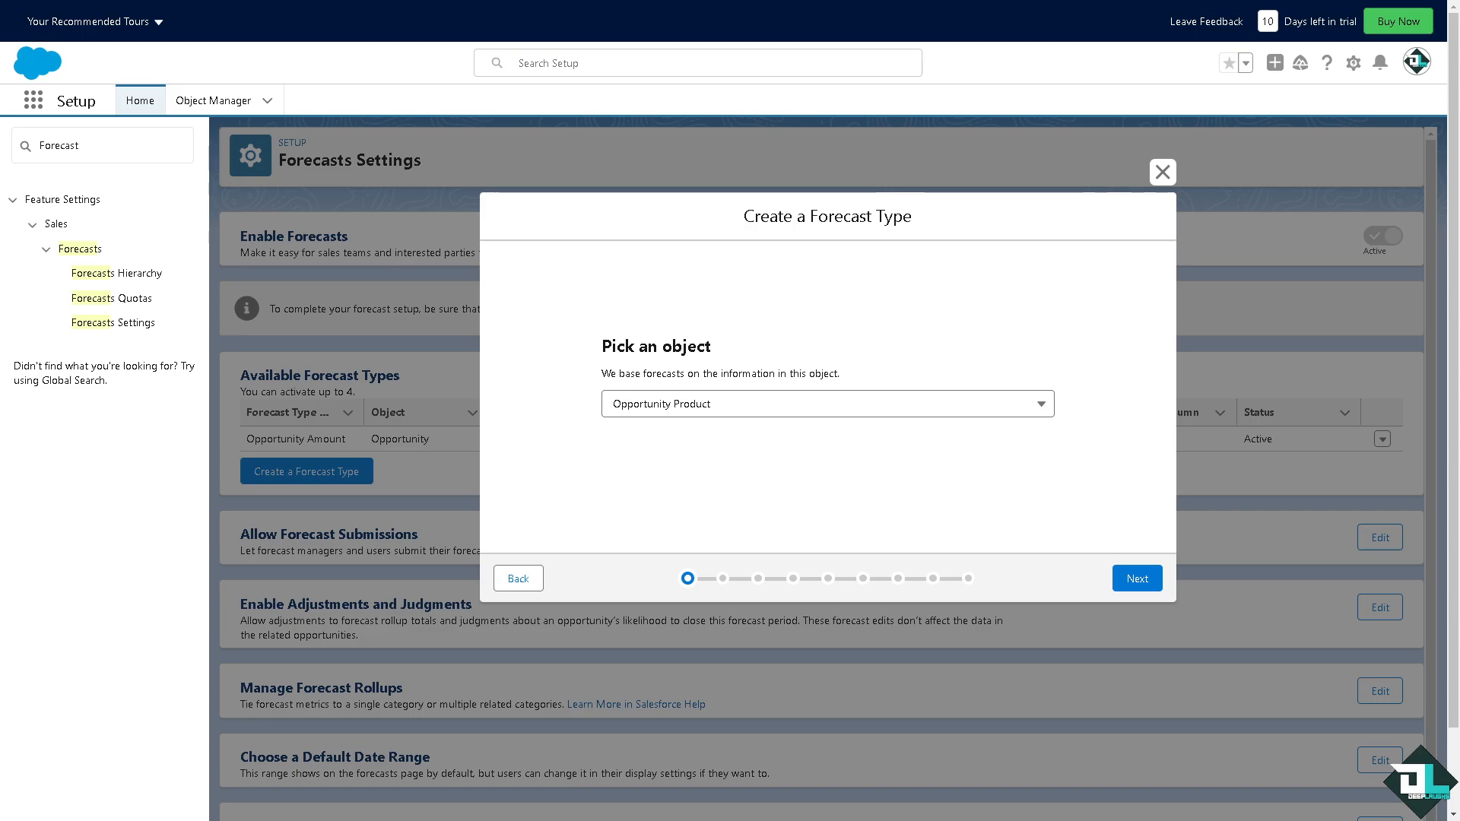
left_click(1138, 578)
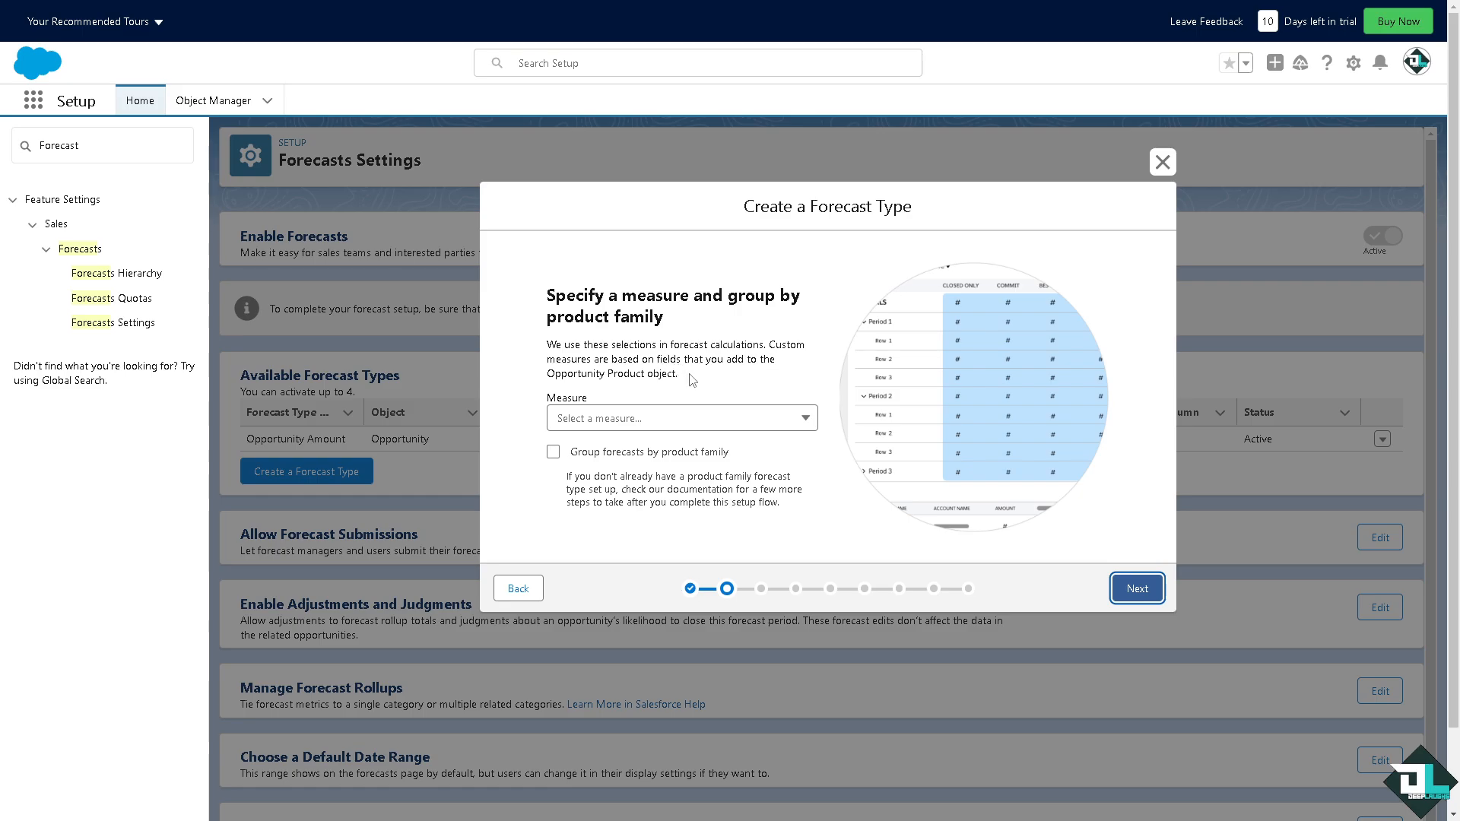
Set the forecast type's measure to Total Price and group its forecasts by product family
left_click(668, 427)
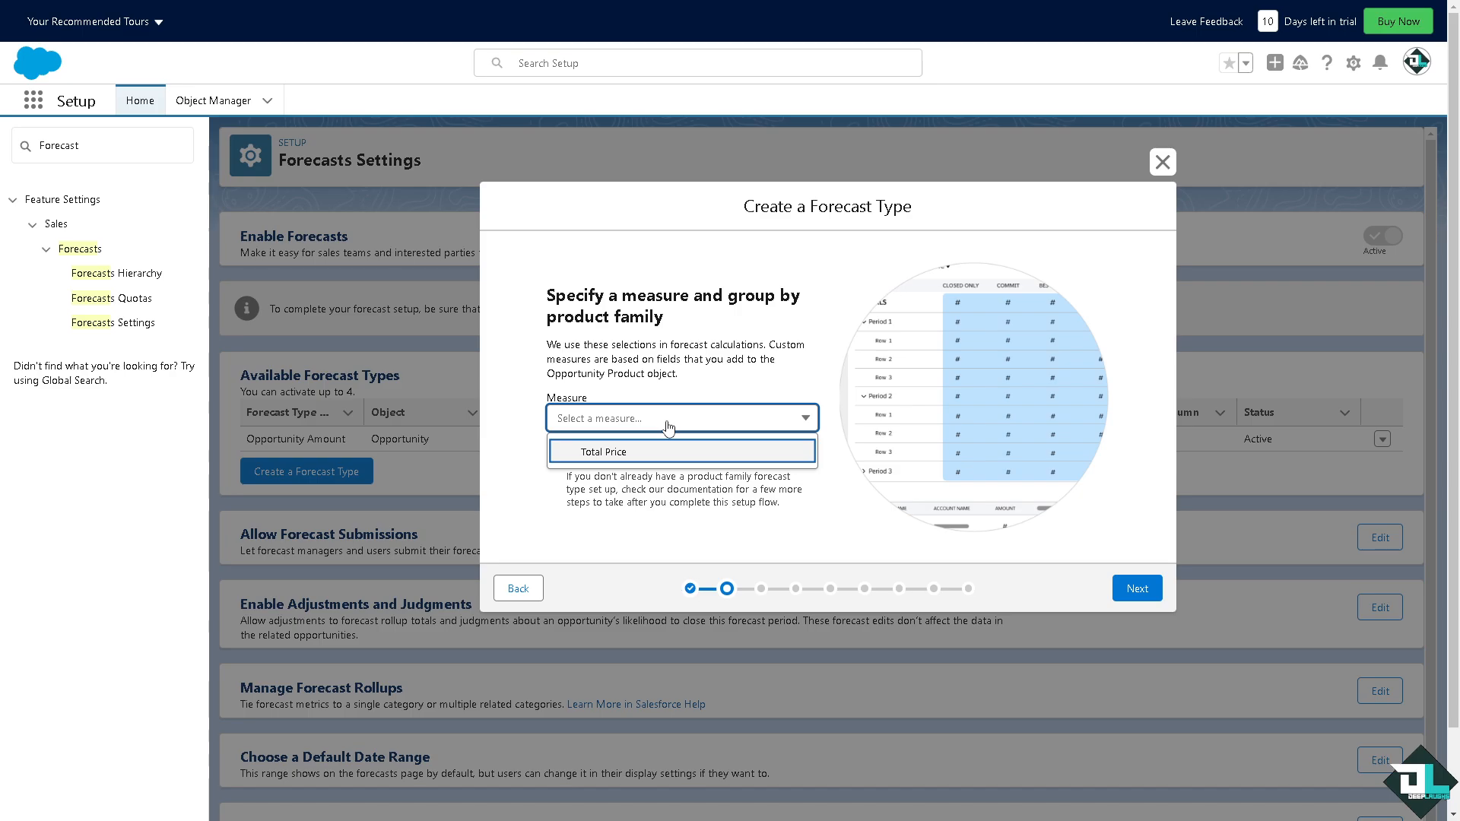
left_click(644, 456)
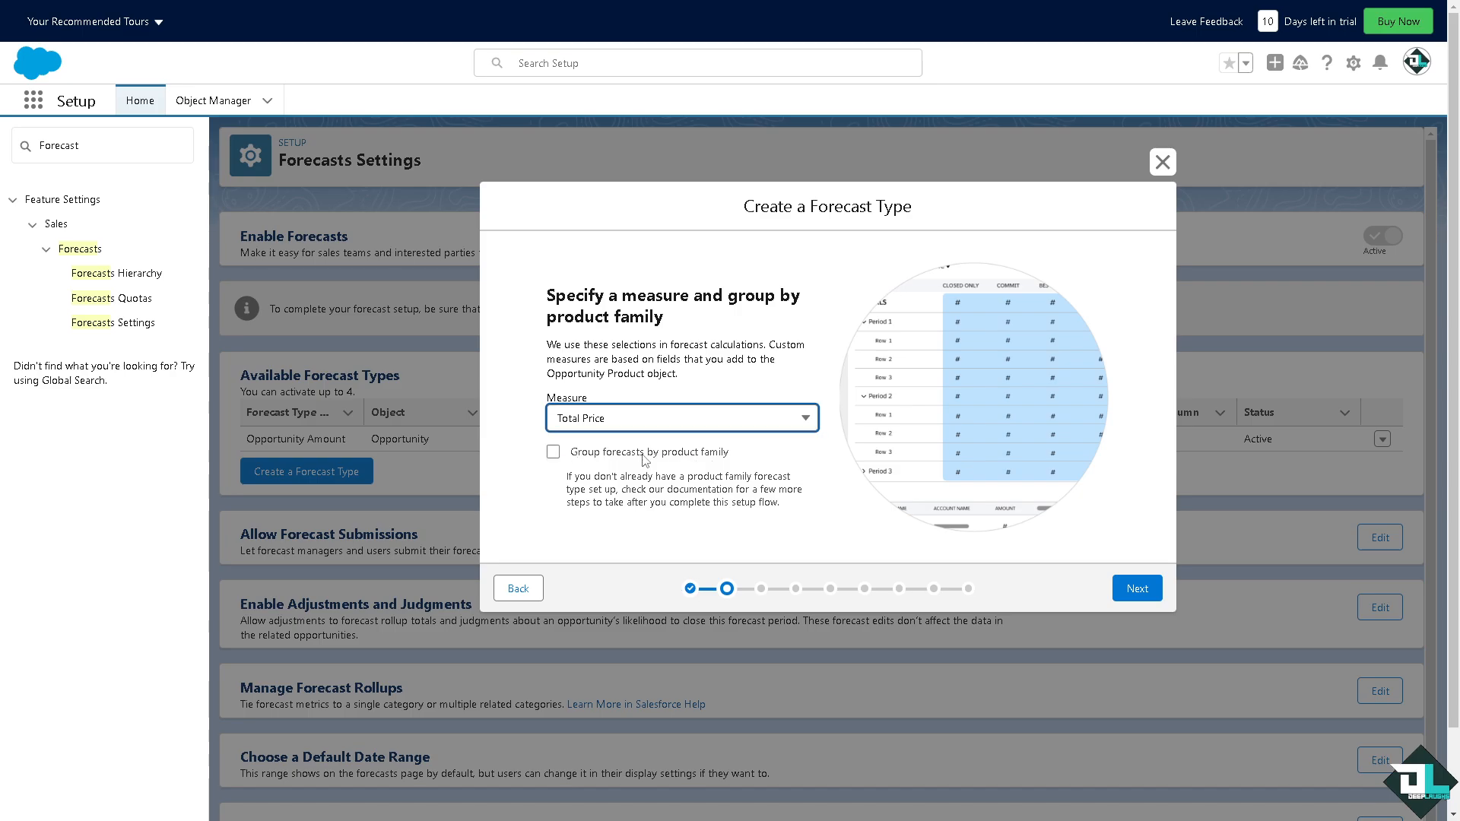
left_click(554, 453)
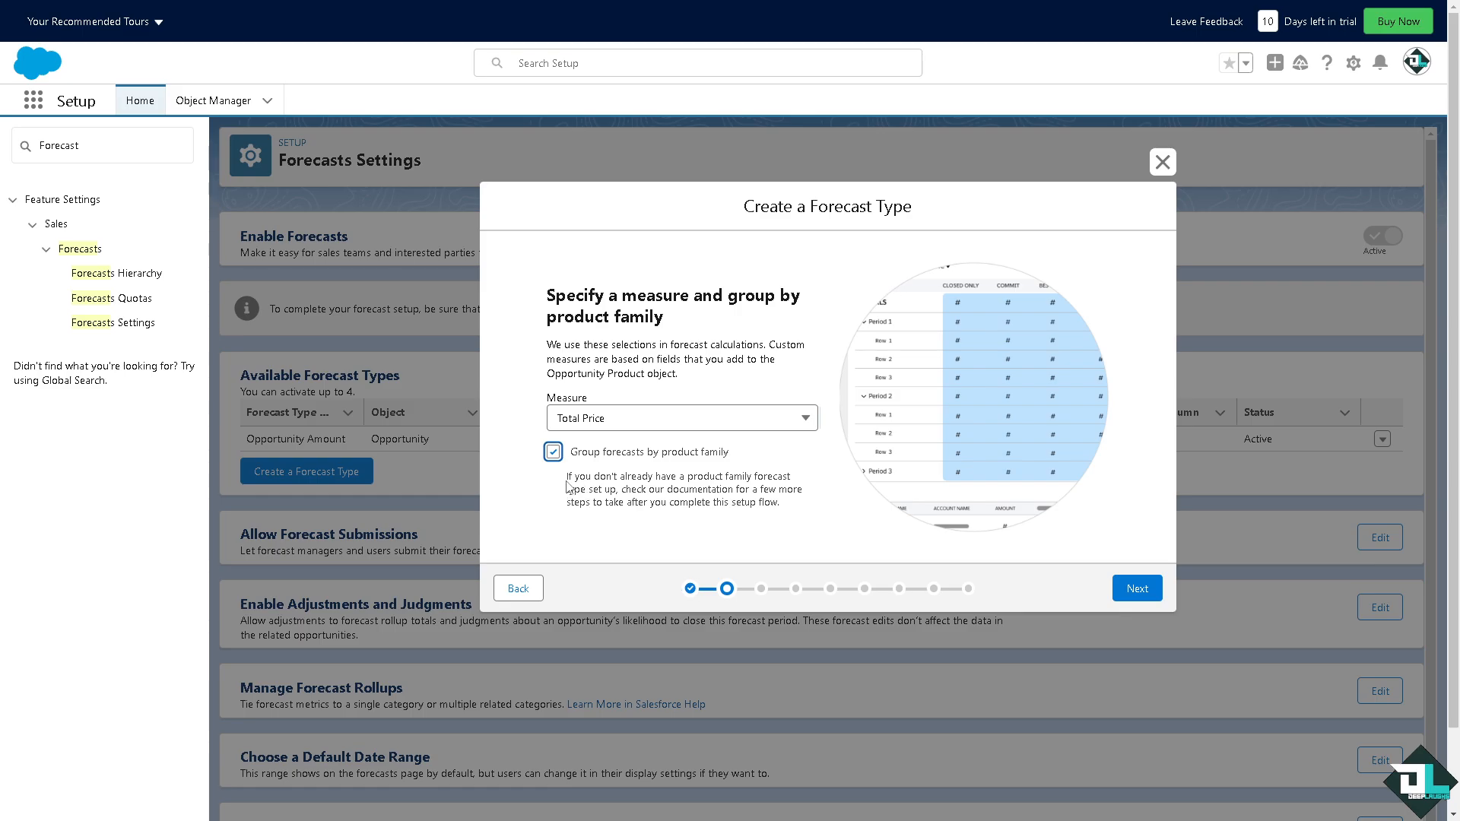
left_click_drag(566, 478, 679, 489)
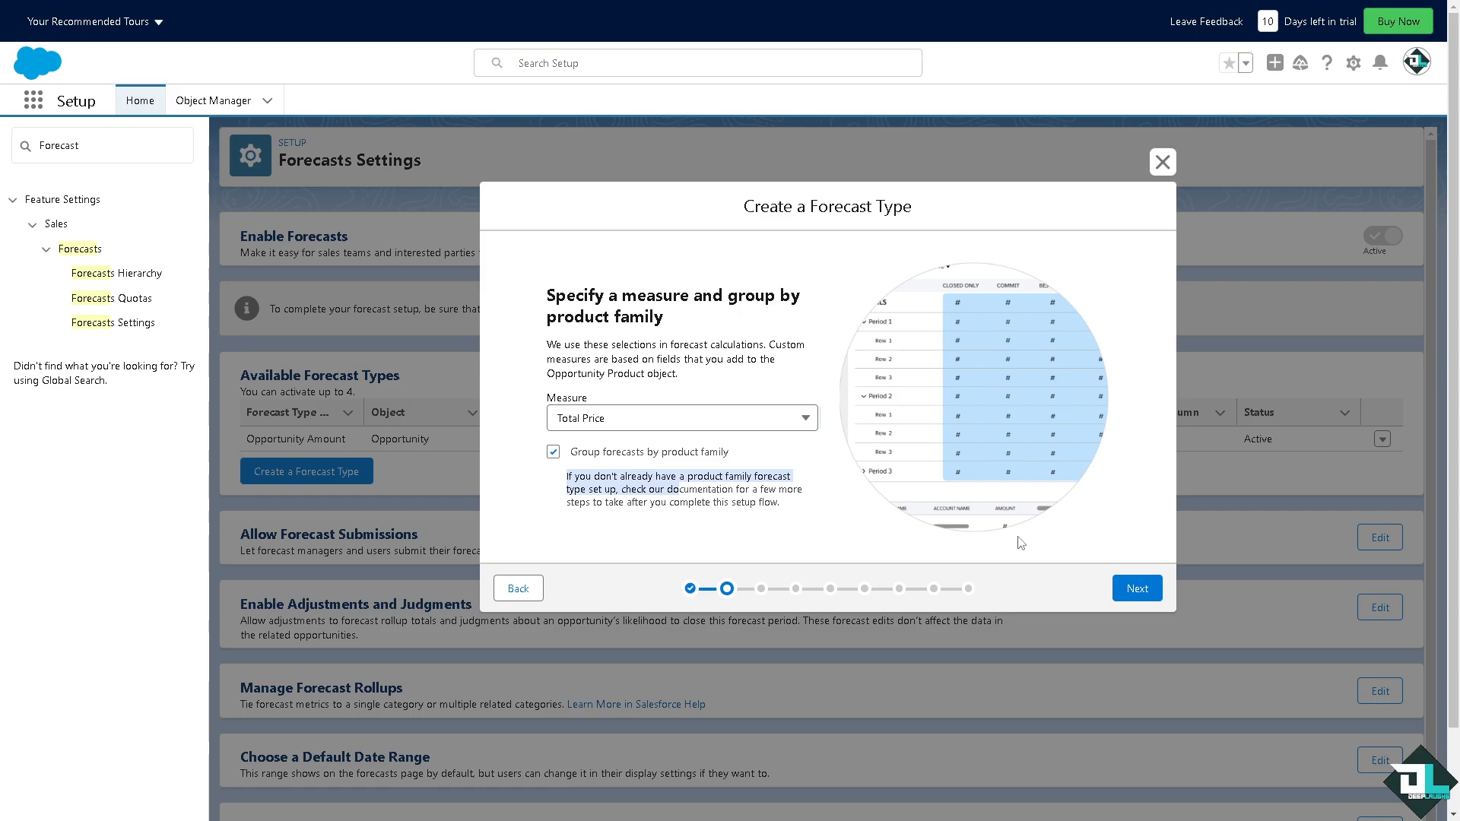
left_click(1138, 589)
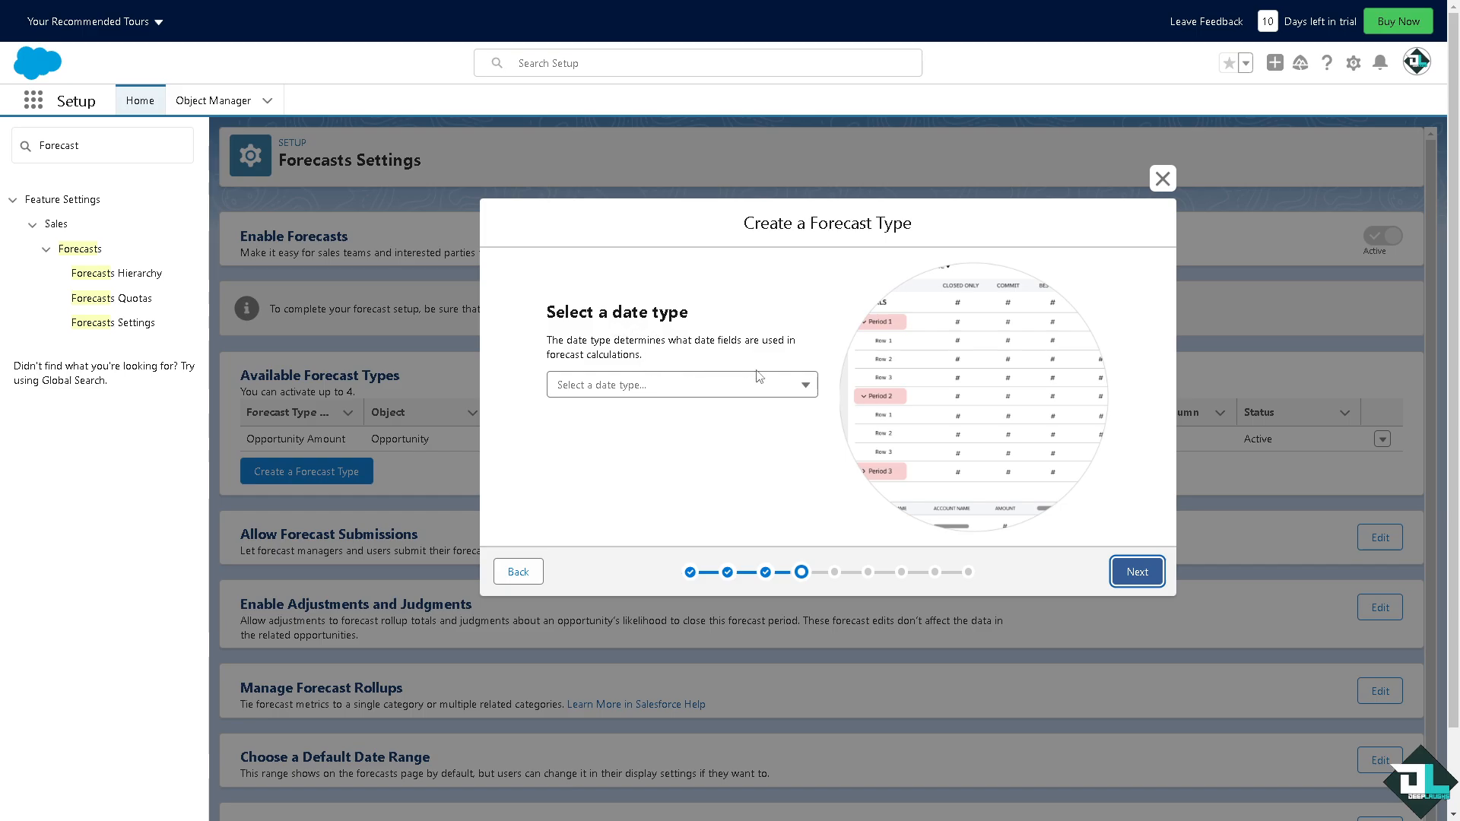
Set the forecast type's date type to Date (Opportunity Product) and its hierarchy to User role
left_click(788, 385)
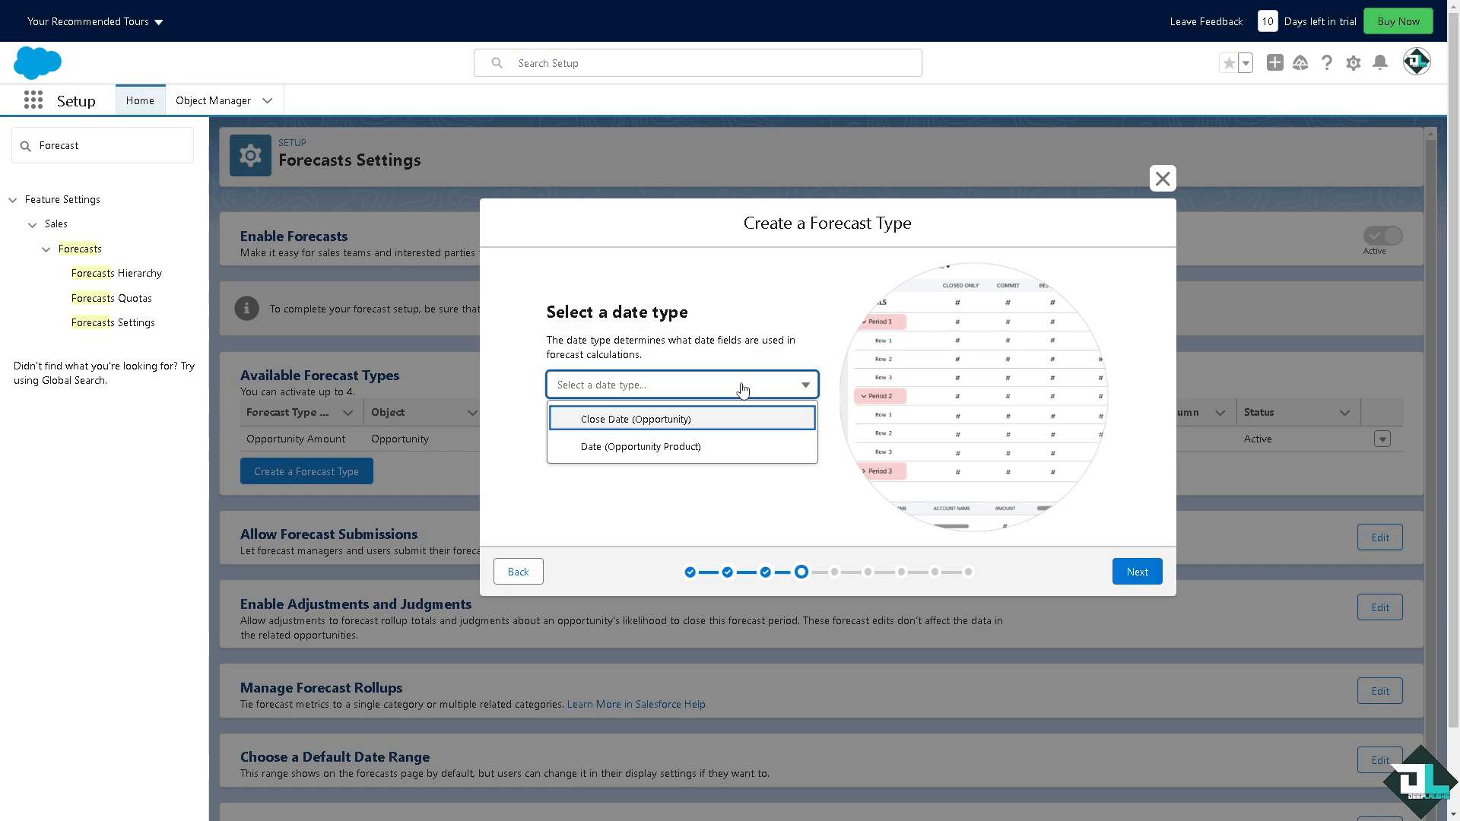
left_click(665, 451)
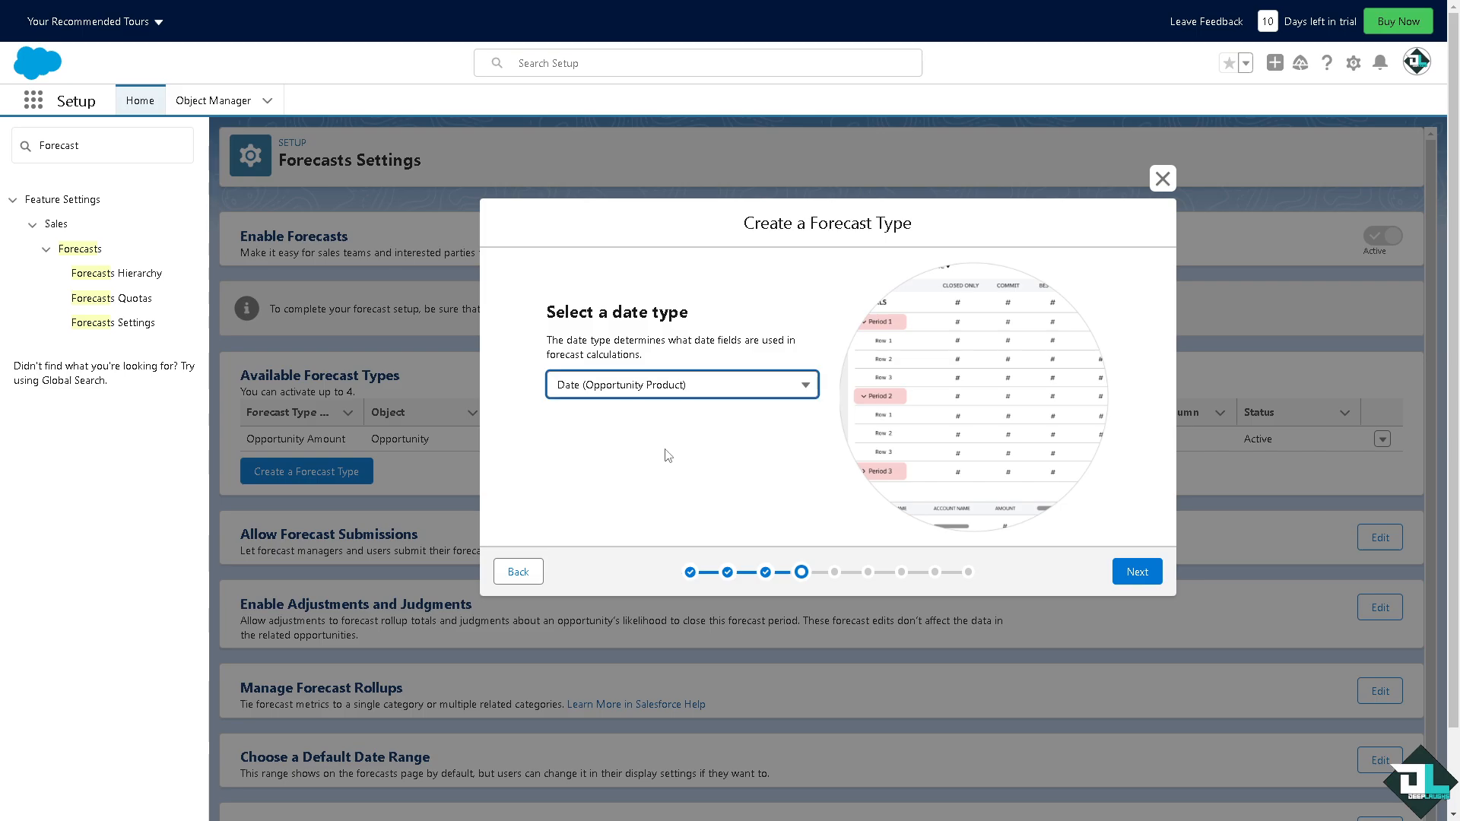
left_click(1137, 572)
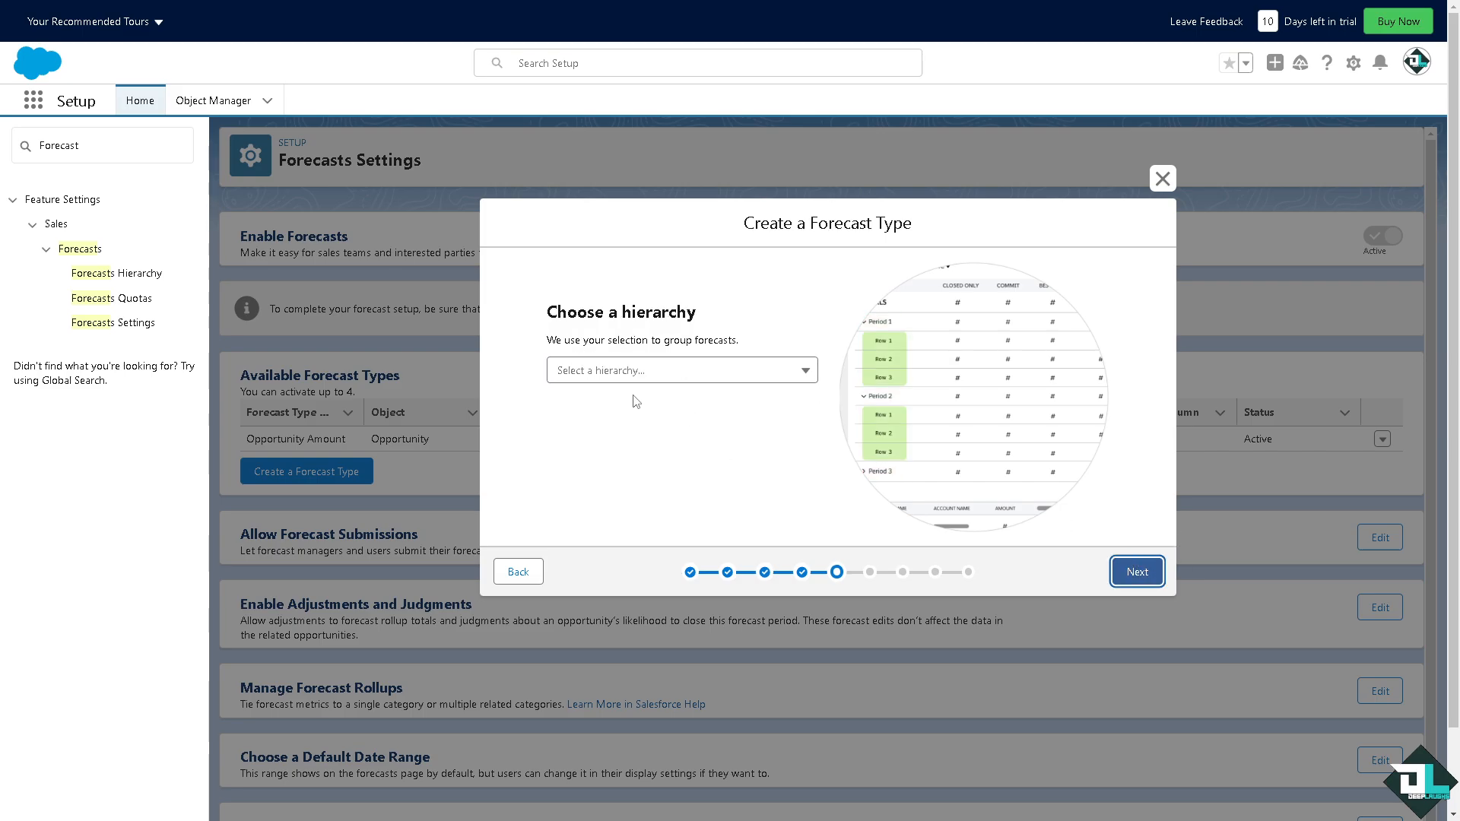
left_click(690, 377)
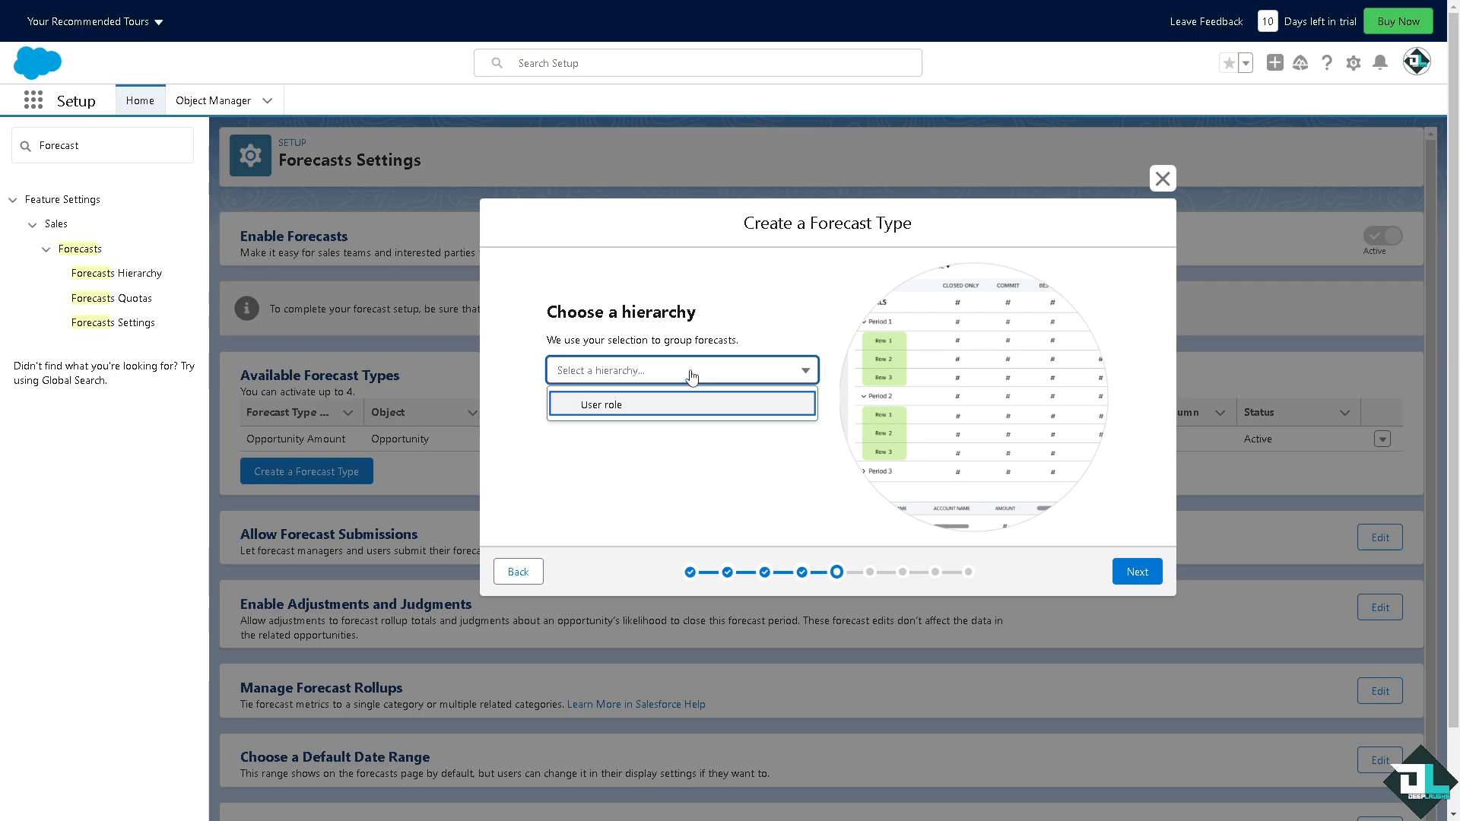
left_click(687, 404)
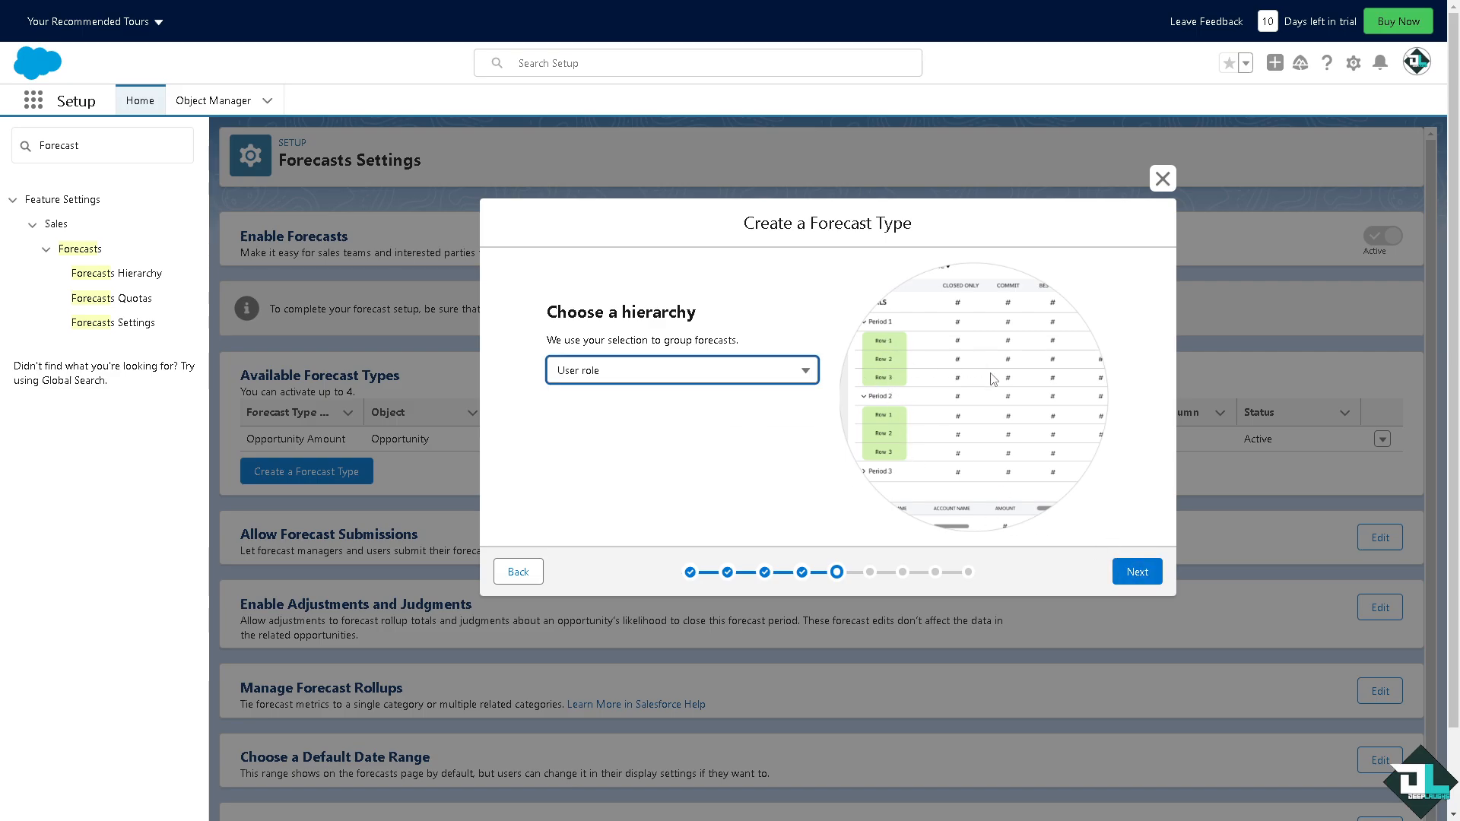
left_click(1136, 571)
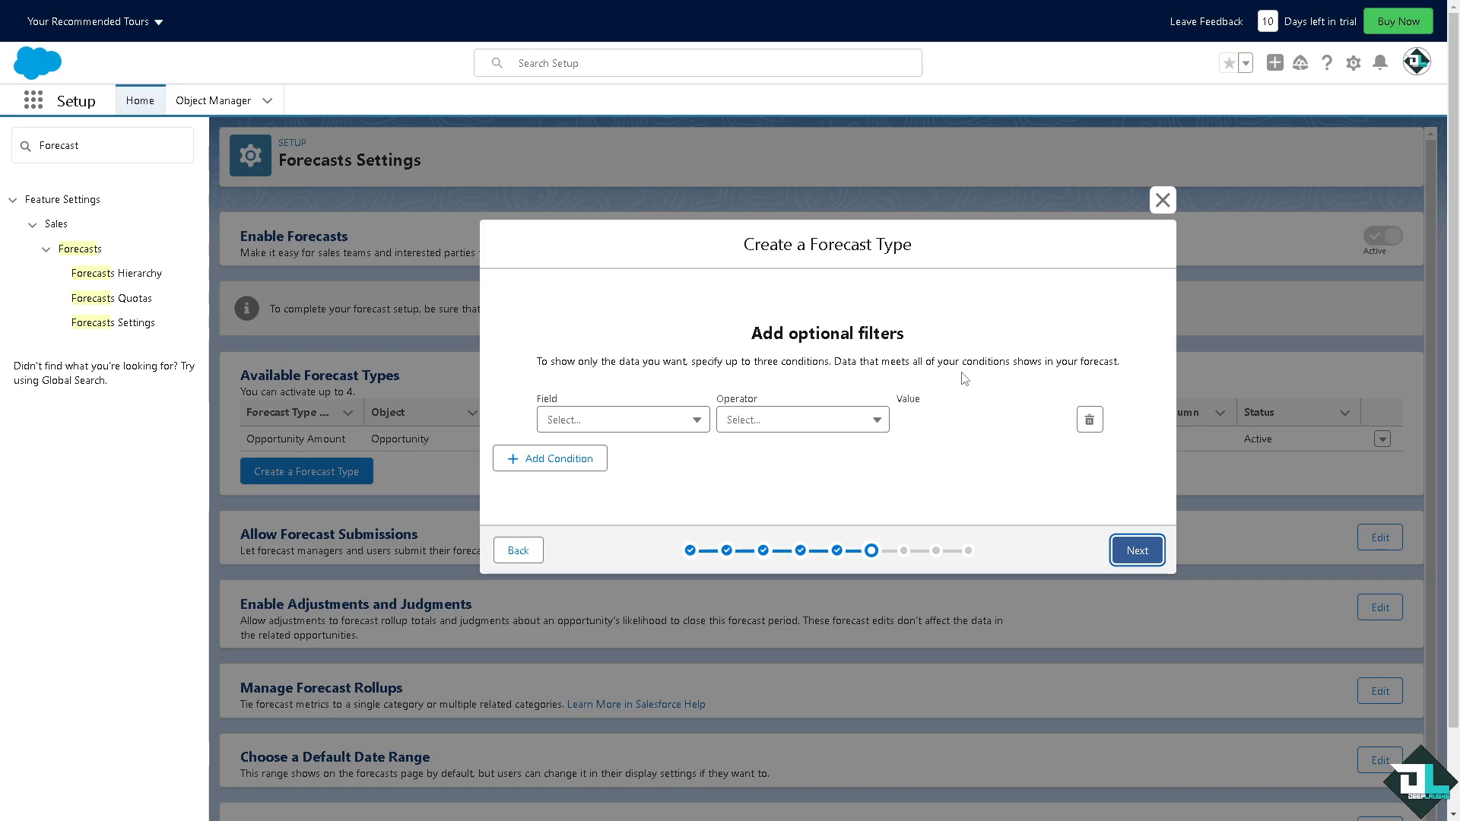
Set the first optional filter condition's field to Opportunity Type and its operator to Equals
left_click(694, 423)
scroll(645, 452, "down", 1)
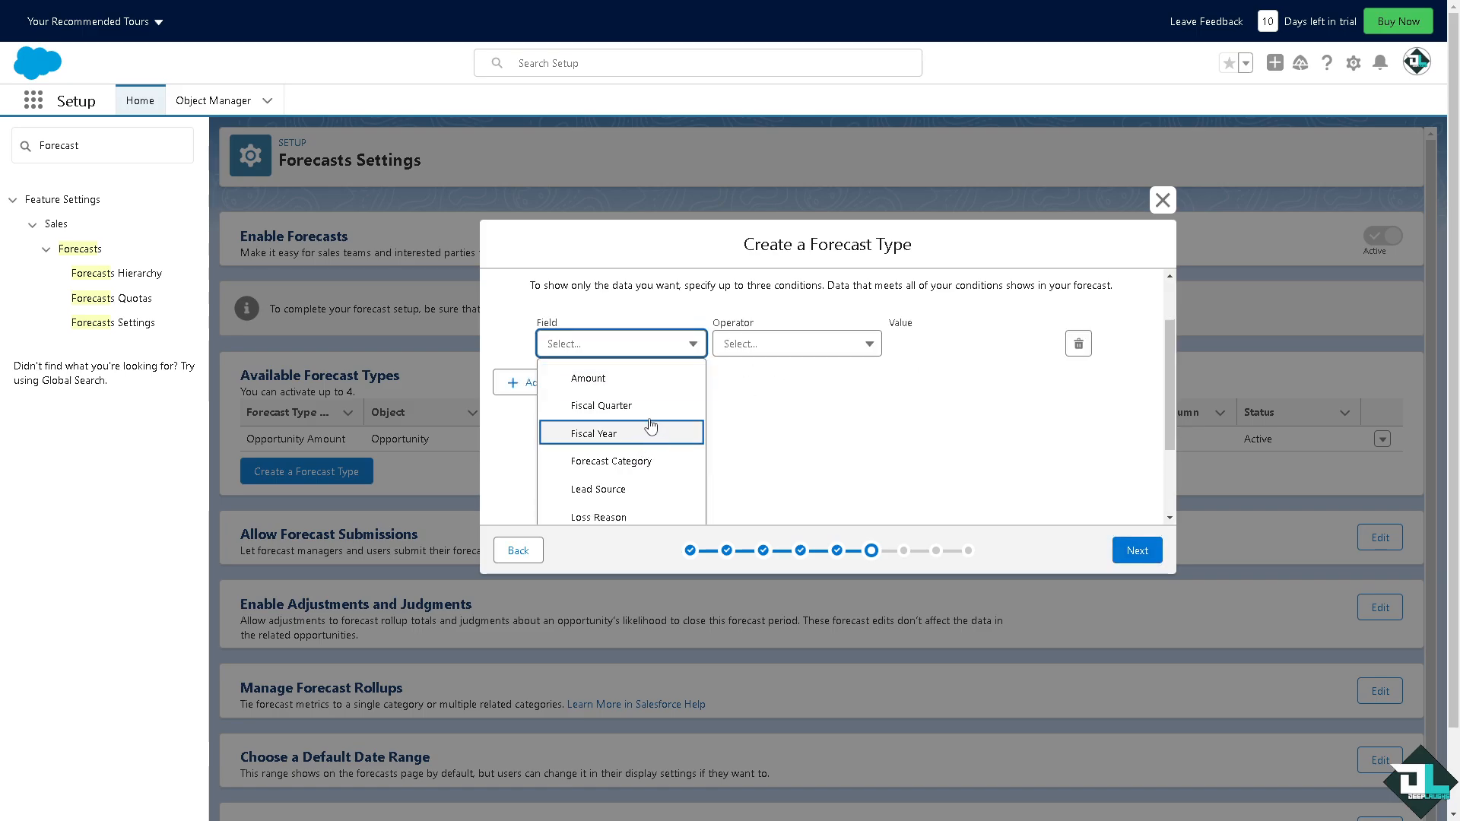
scroll(646, 440, "down", 2)
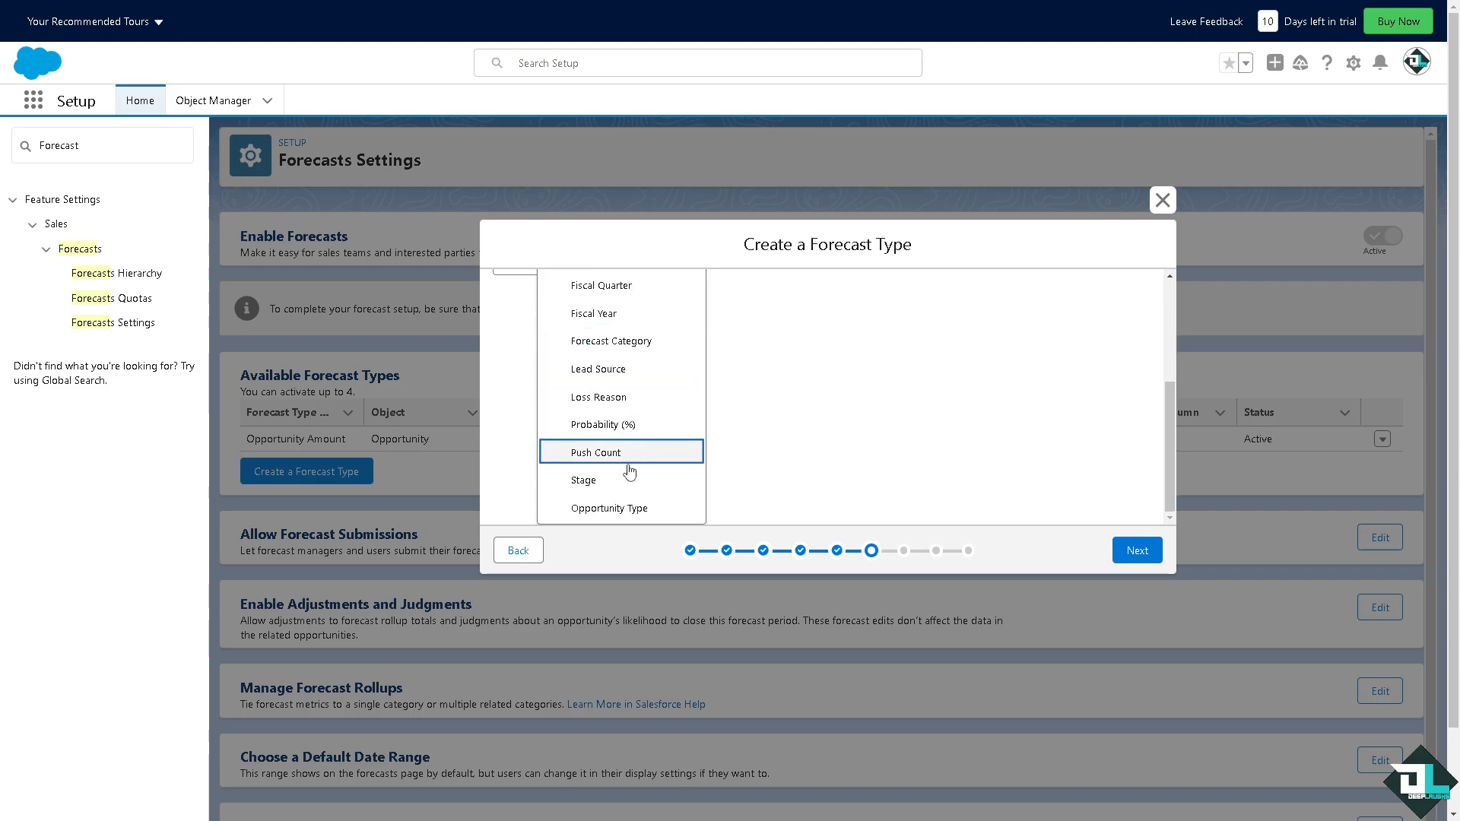
left_click(630, 508)
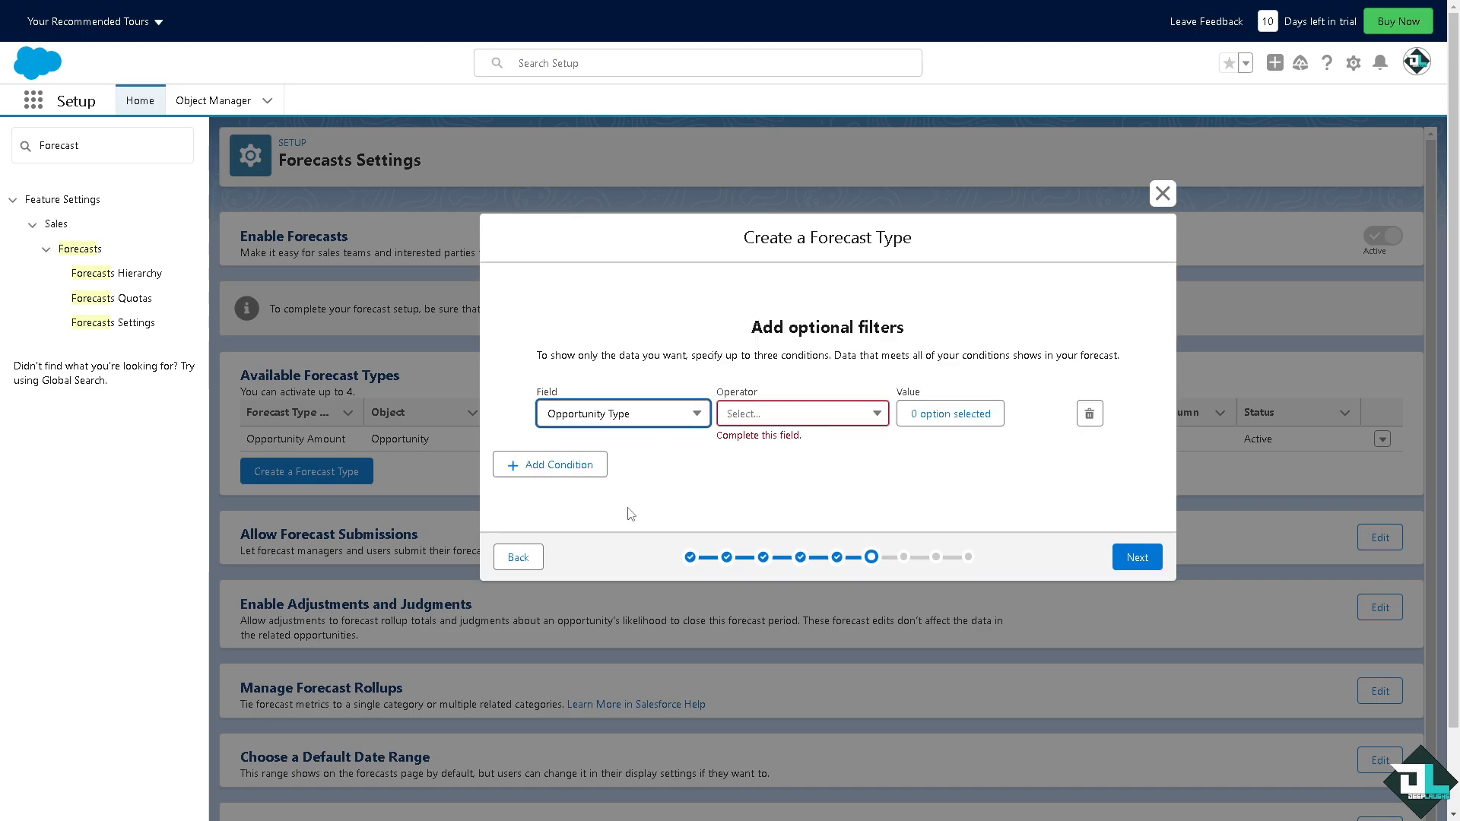
left_click(737, 417)
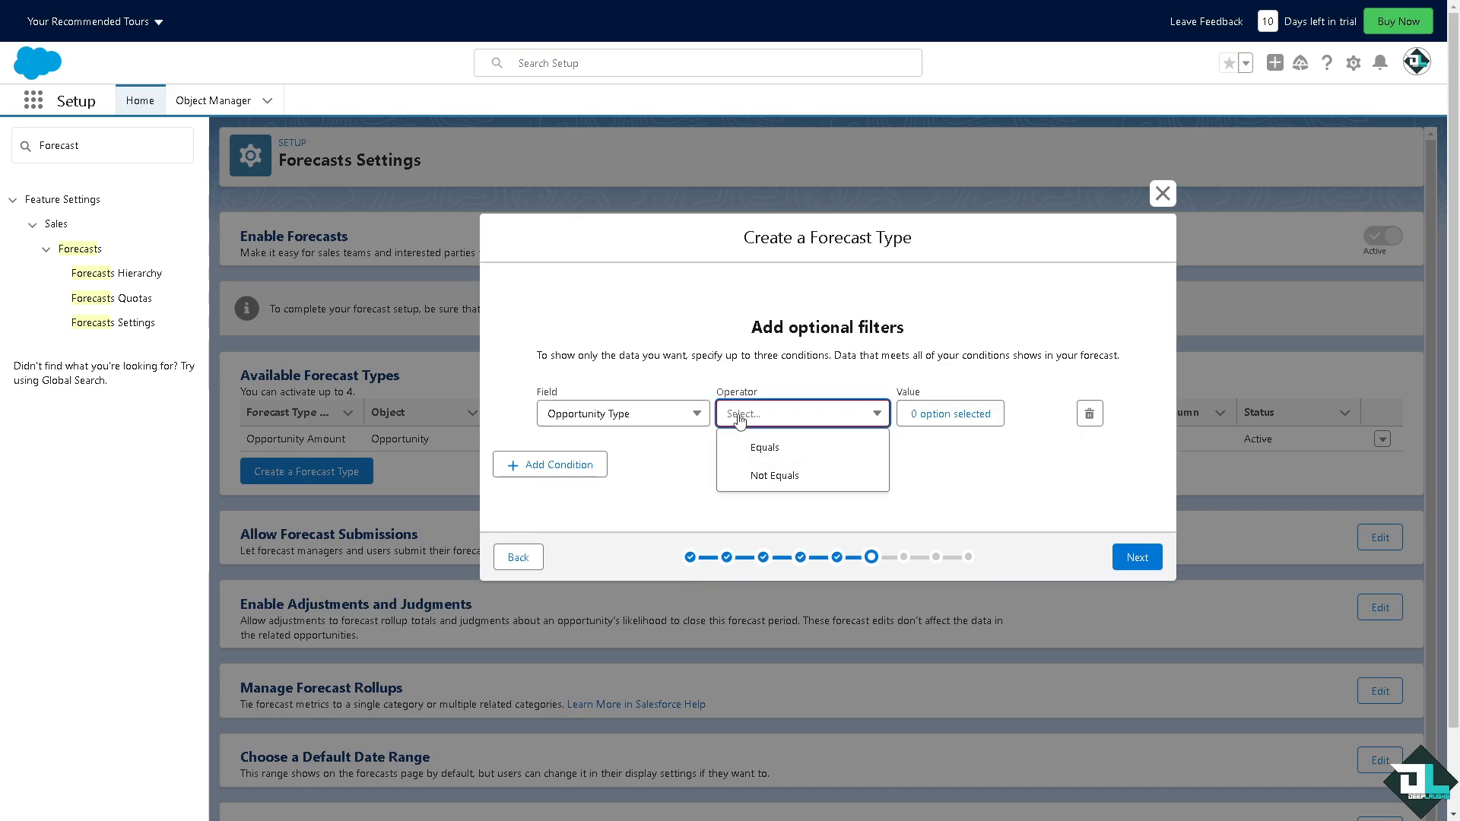
left_click(788, 451)
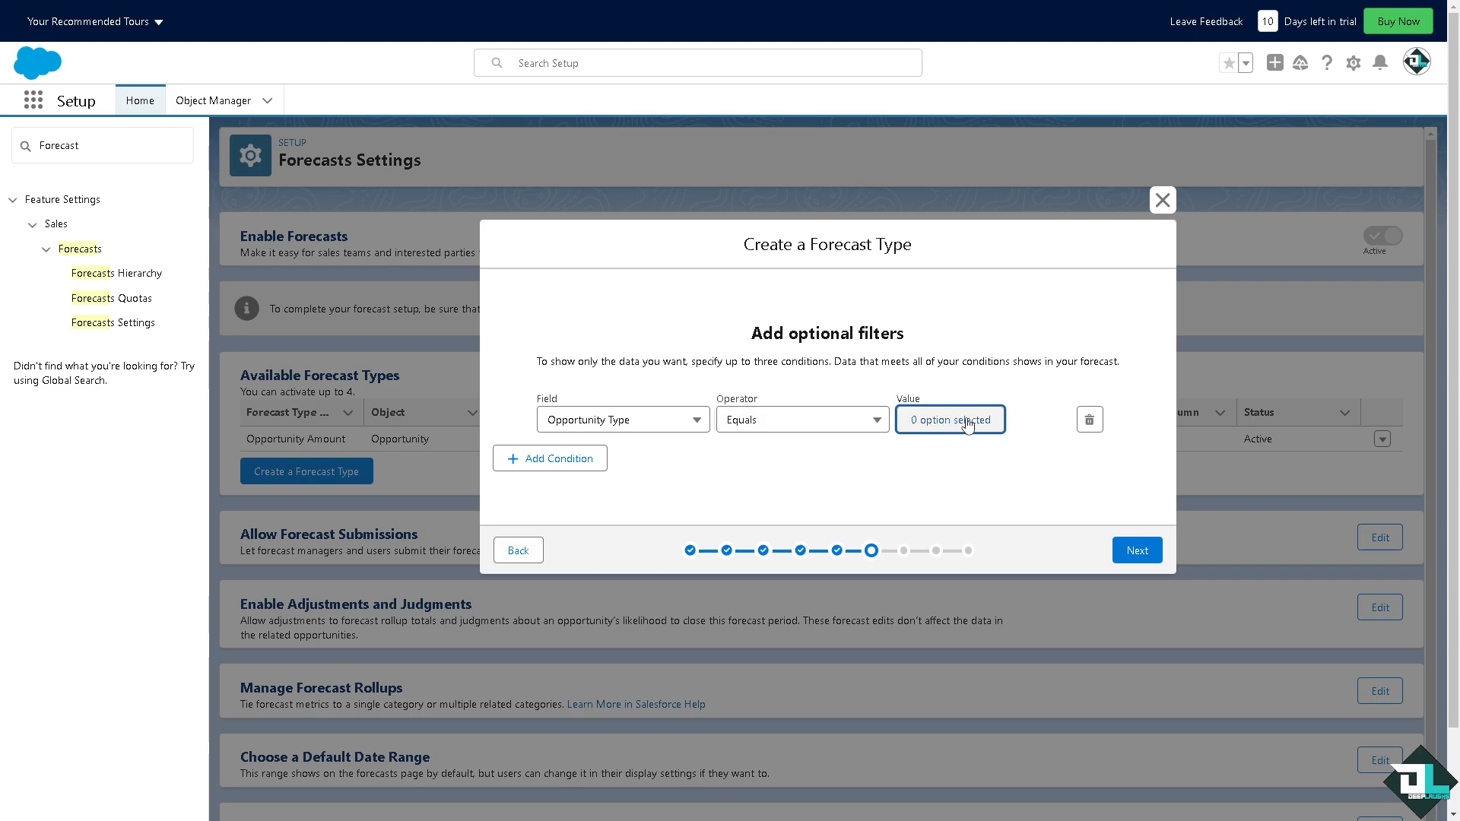
left_click(931, 426)
left_click(586, 337)
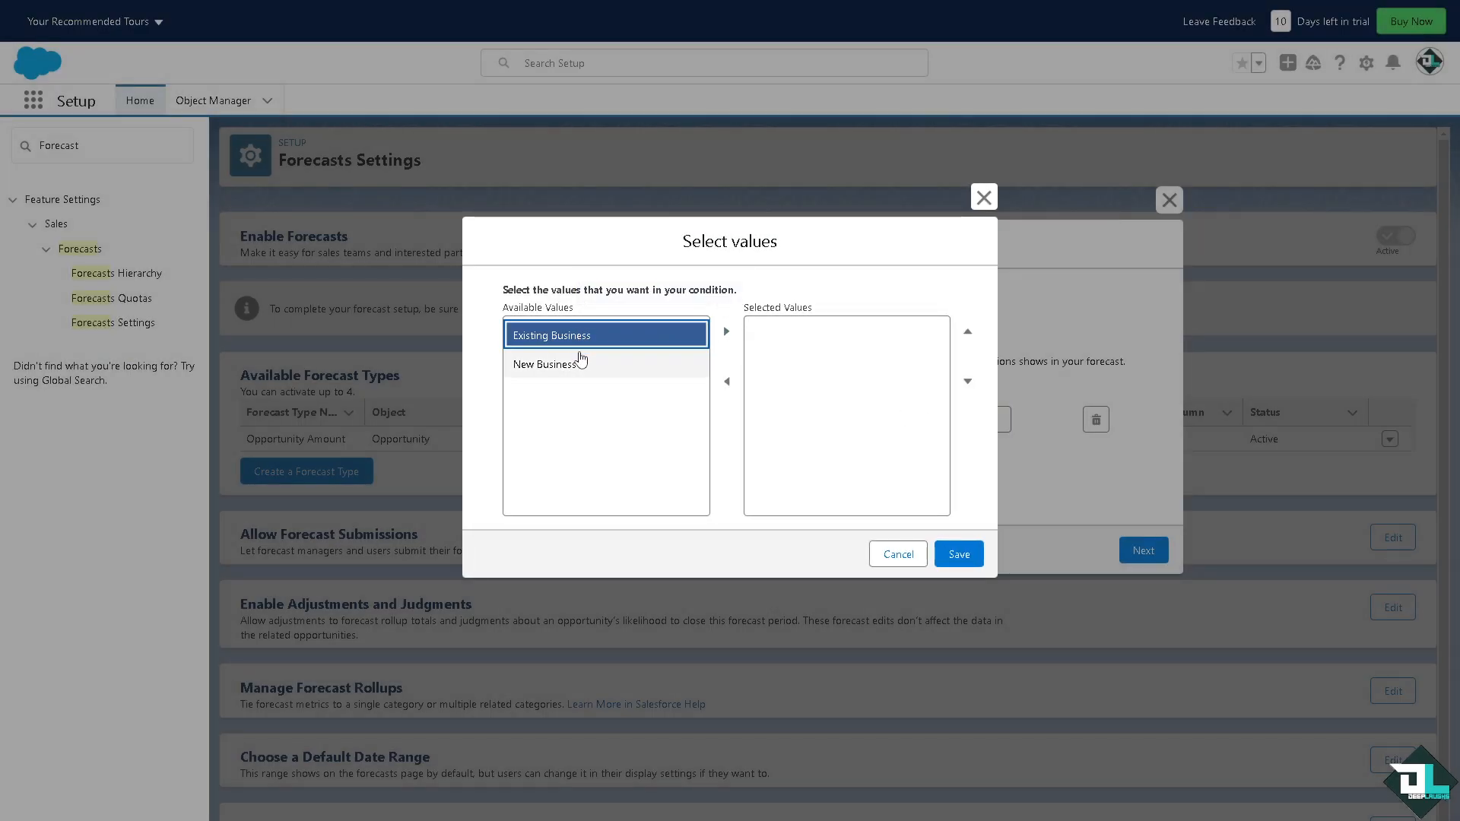
left_click(582, 362)
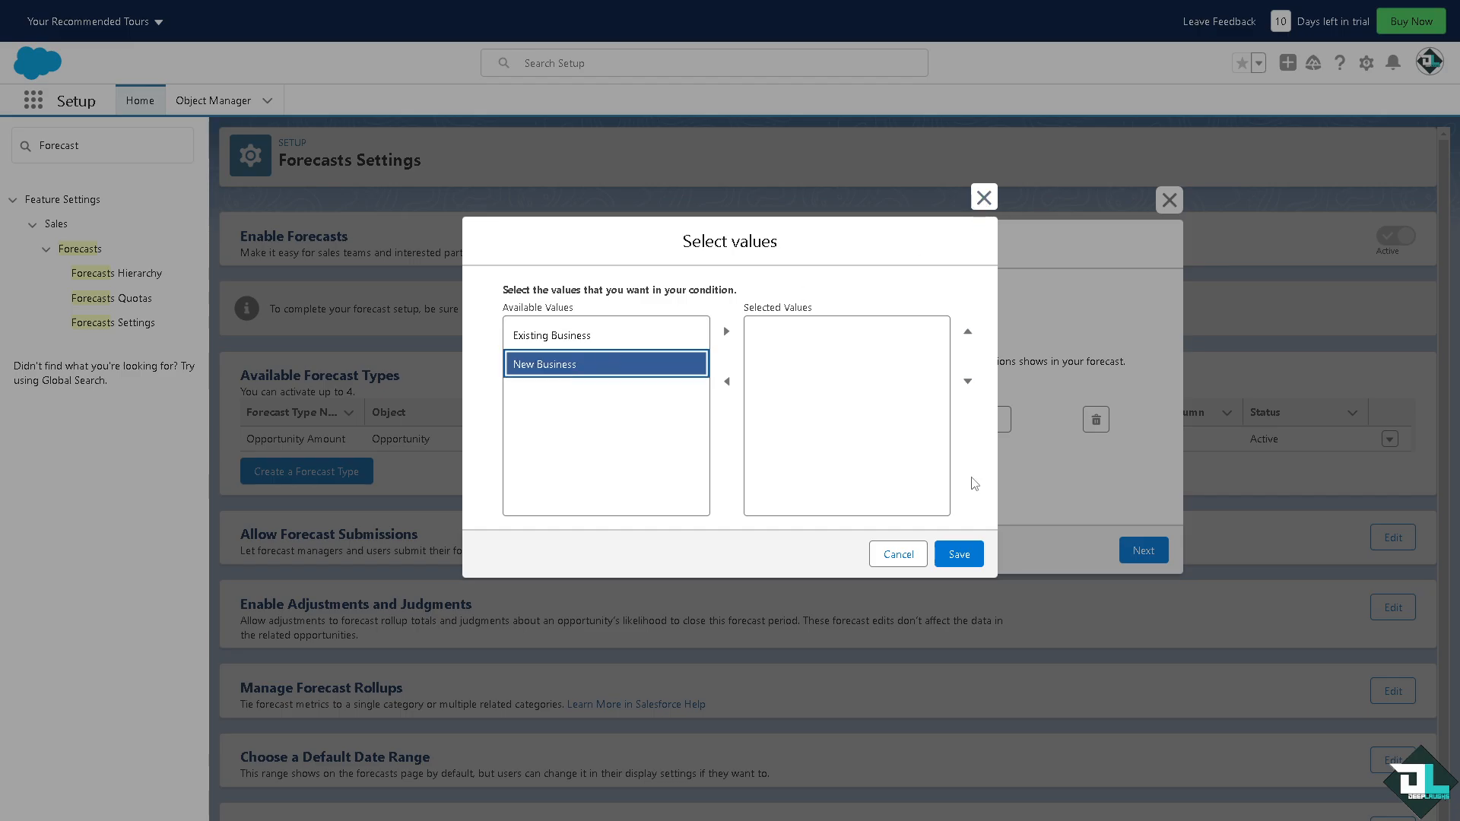
left_click(892, 553)
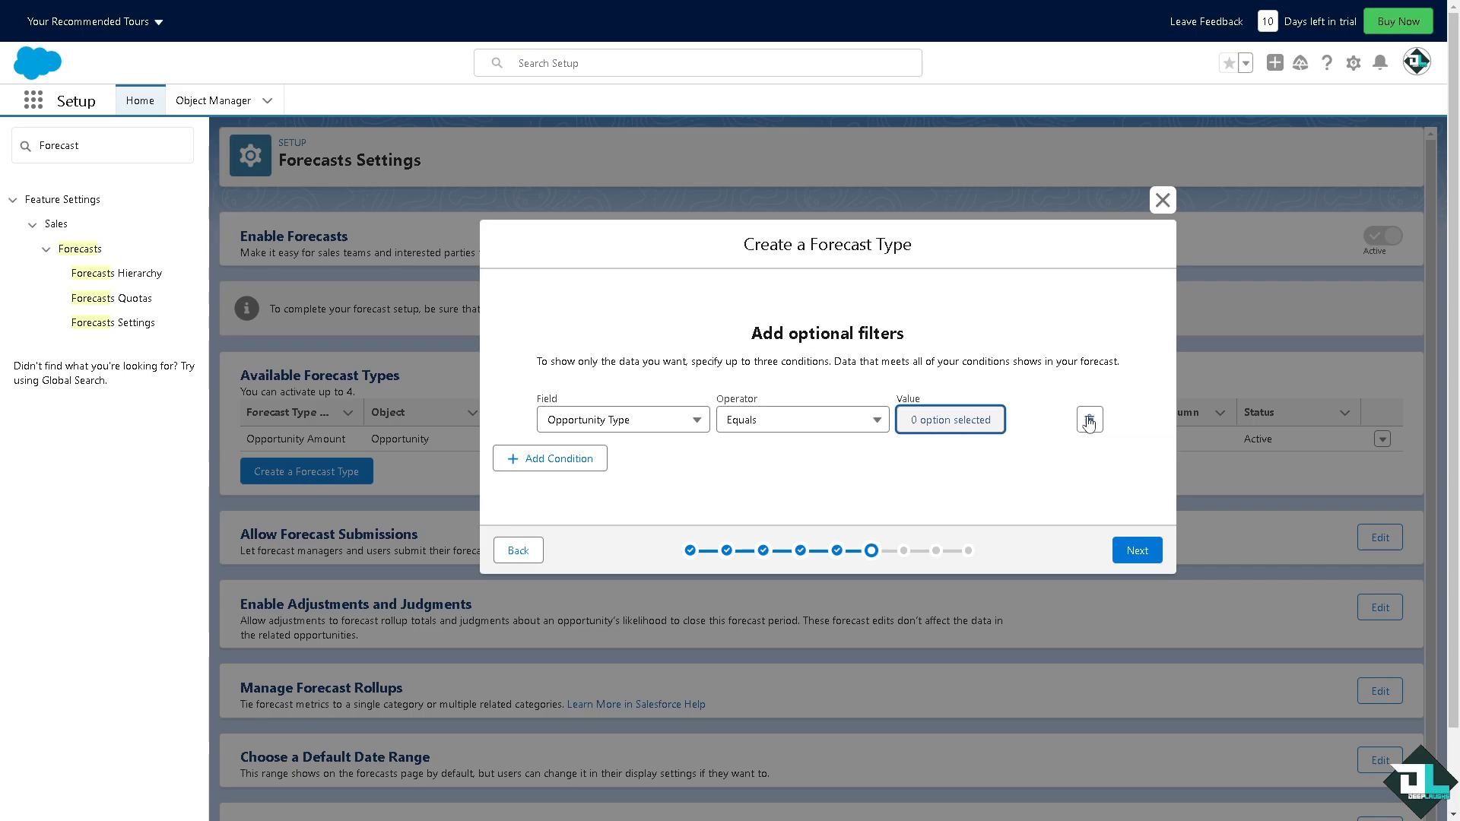
Add a second filter condition for Amount Less Than 69 and remove that condition again
left_click(574, 462)
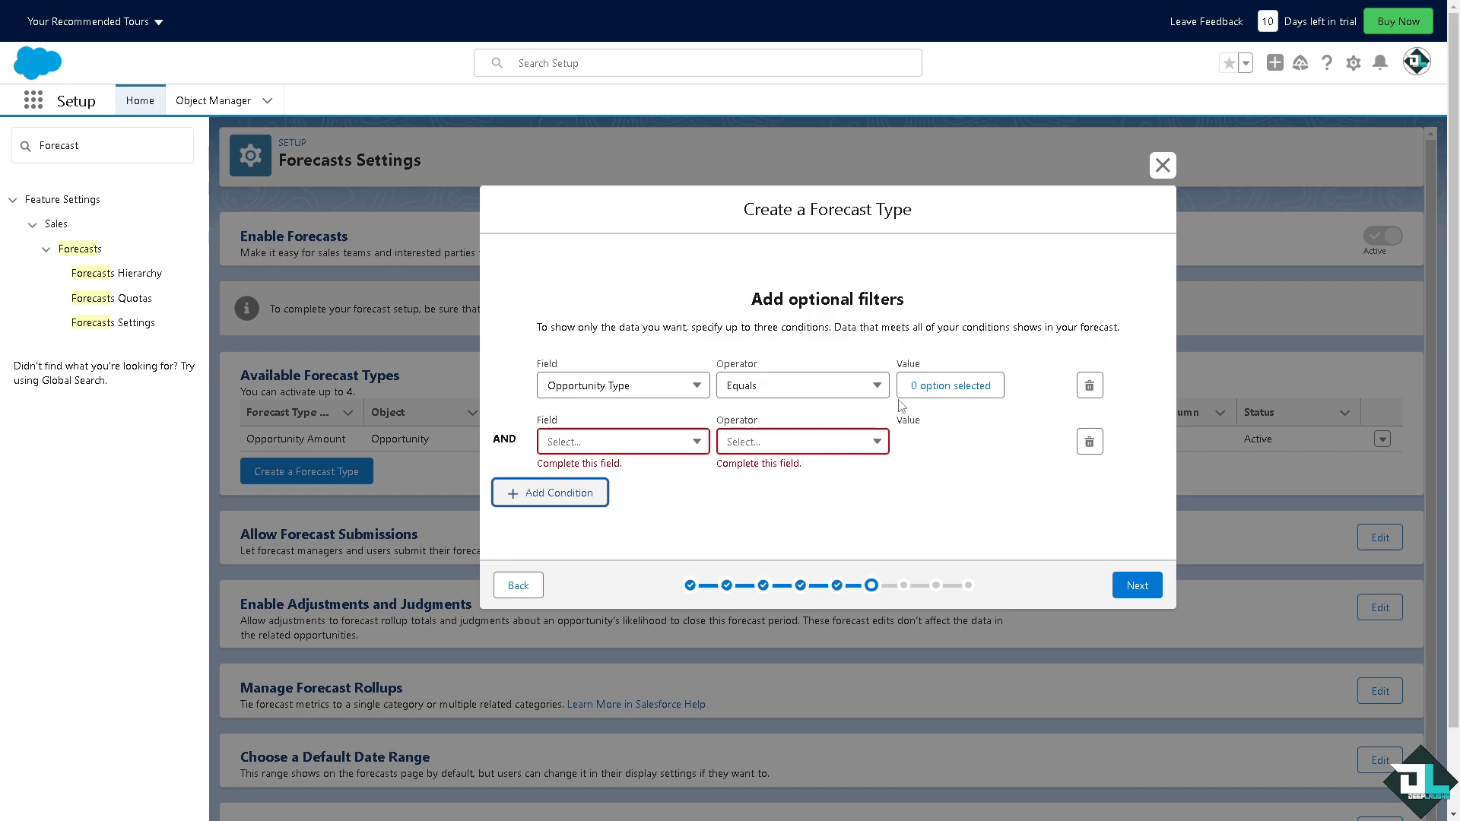
left_click(626, 442)
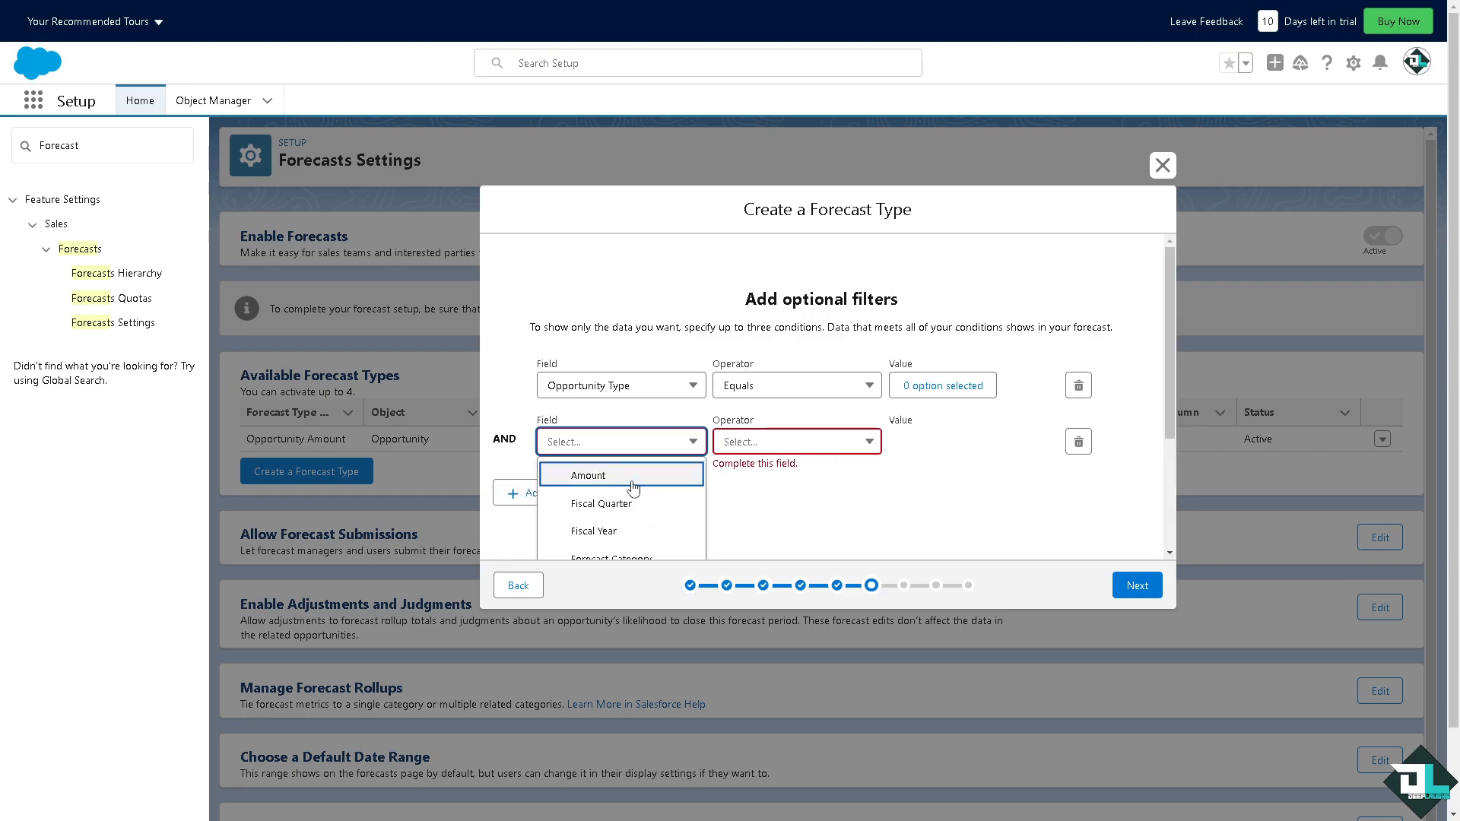
left_click(629, 476)
left_click(818, 445)
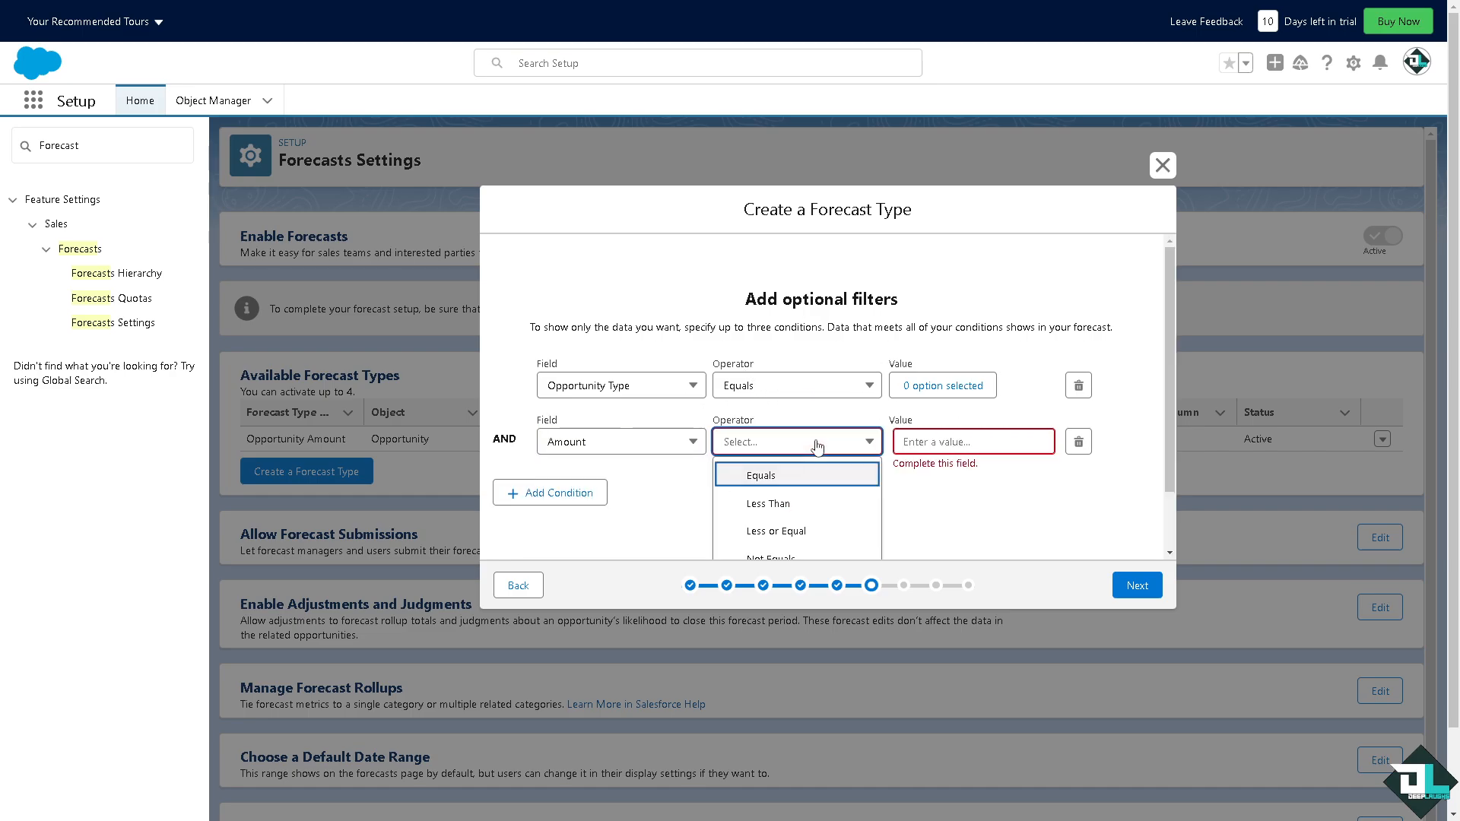
left_click(782, 504)
left_click(969, 444)
type("69")
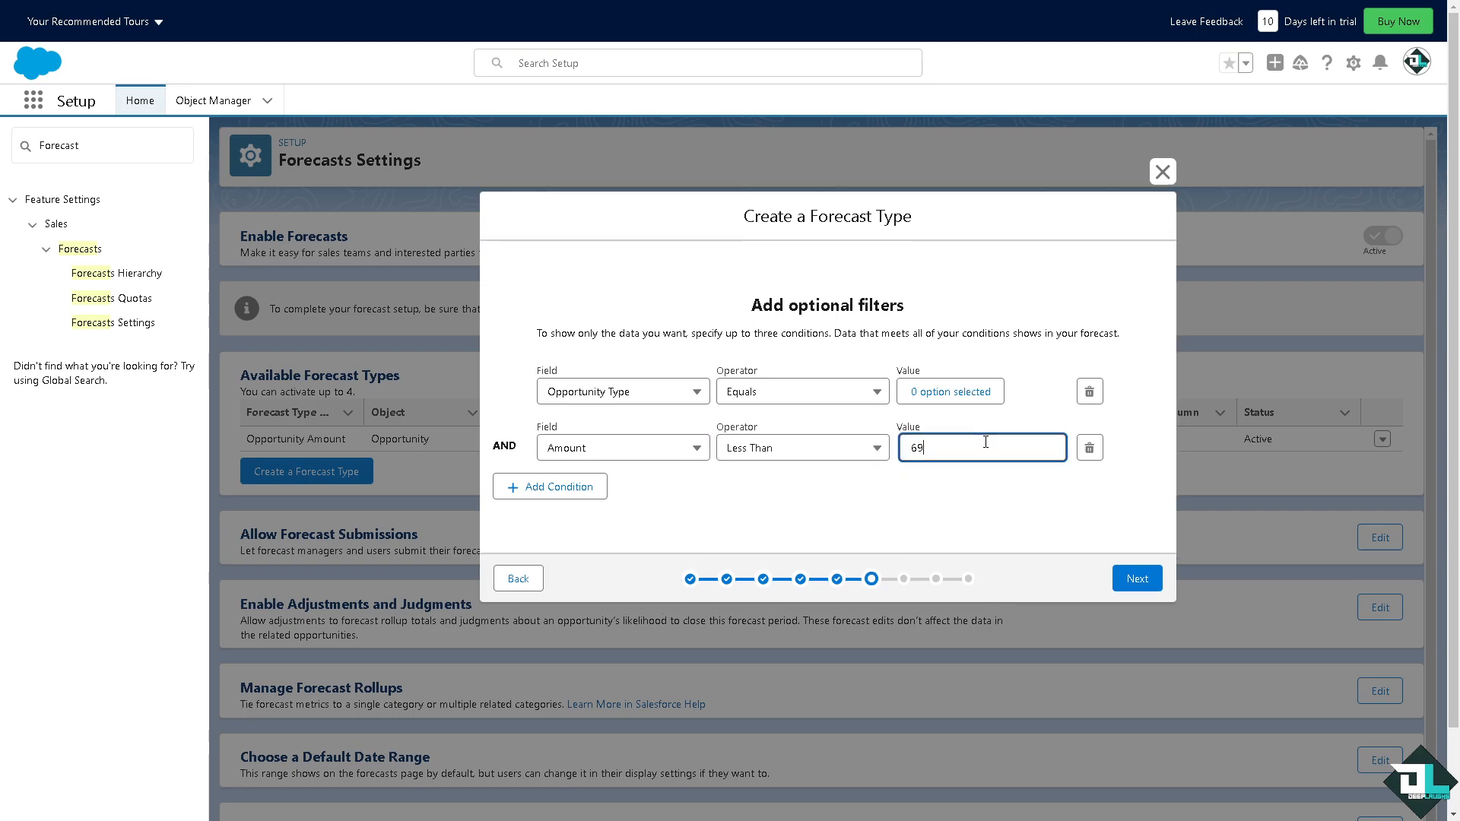
left_click(860, 513)
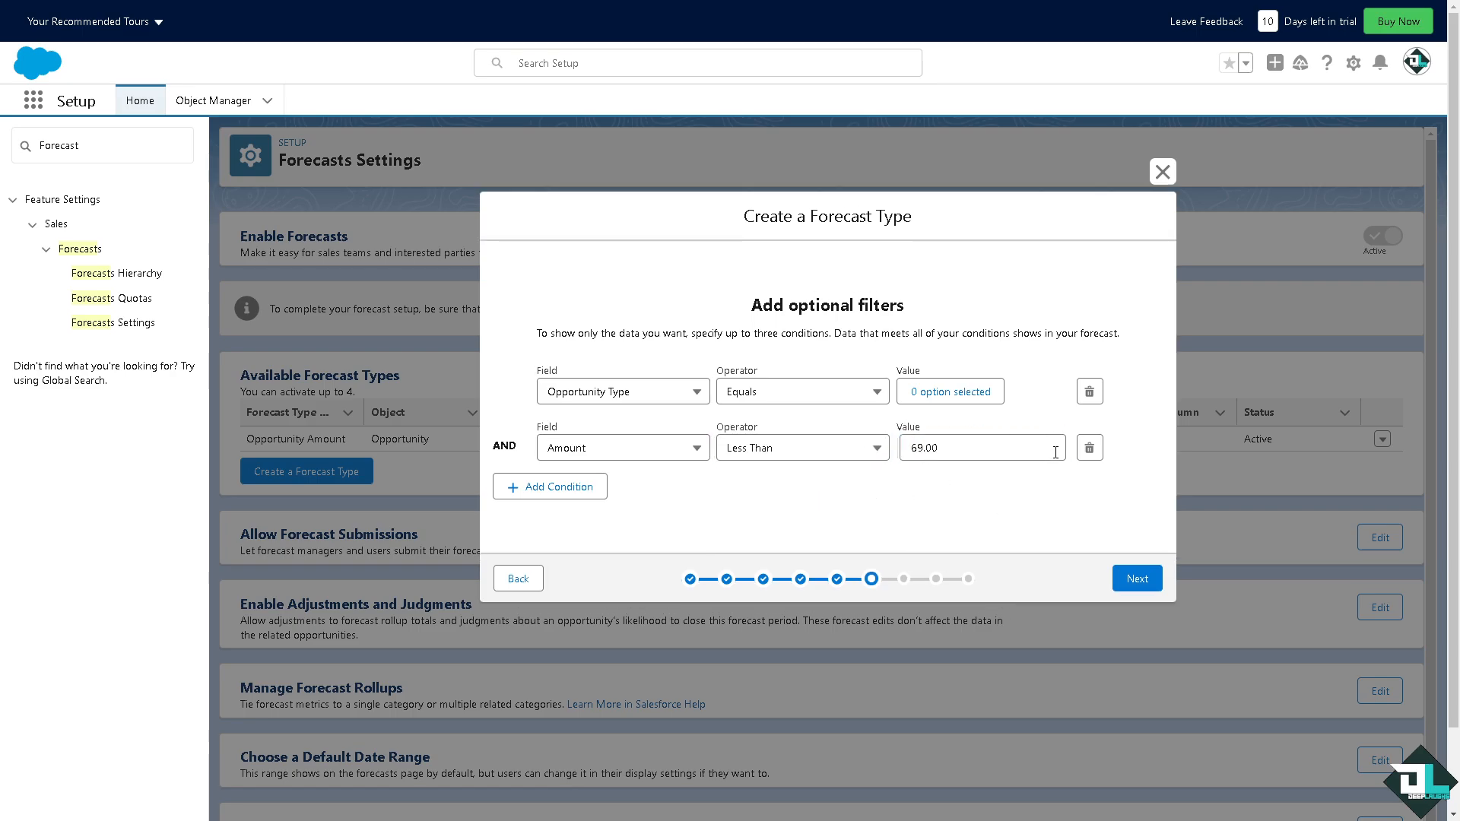
left_click(1090, 448)
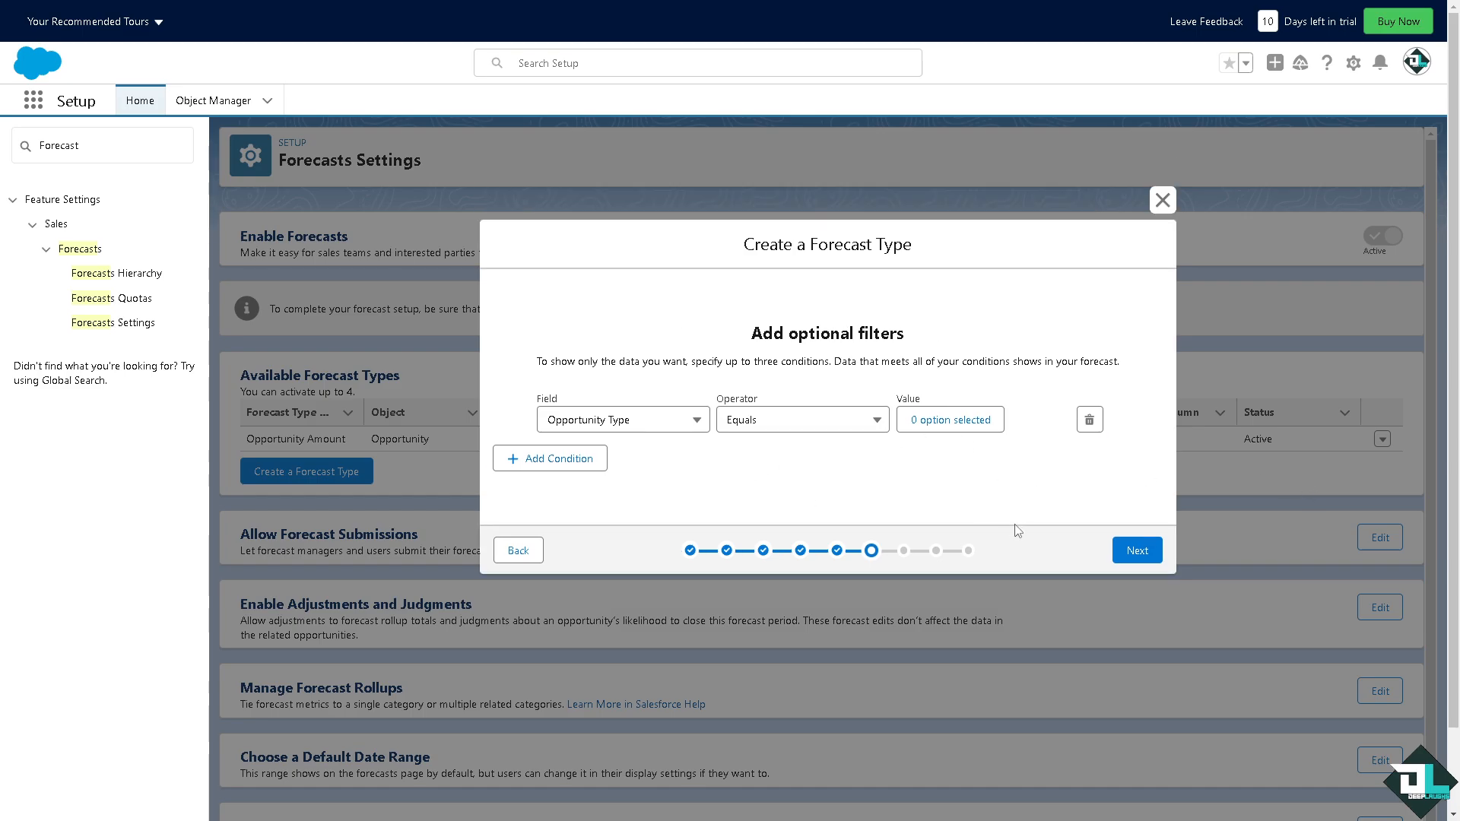
Proceed from the optional filters to naming the forecast type, keeping only the Opportunity Type condition
left_click(1142, 552)
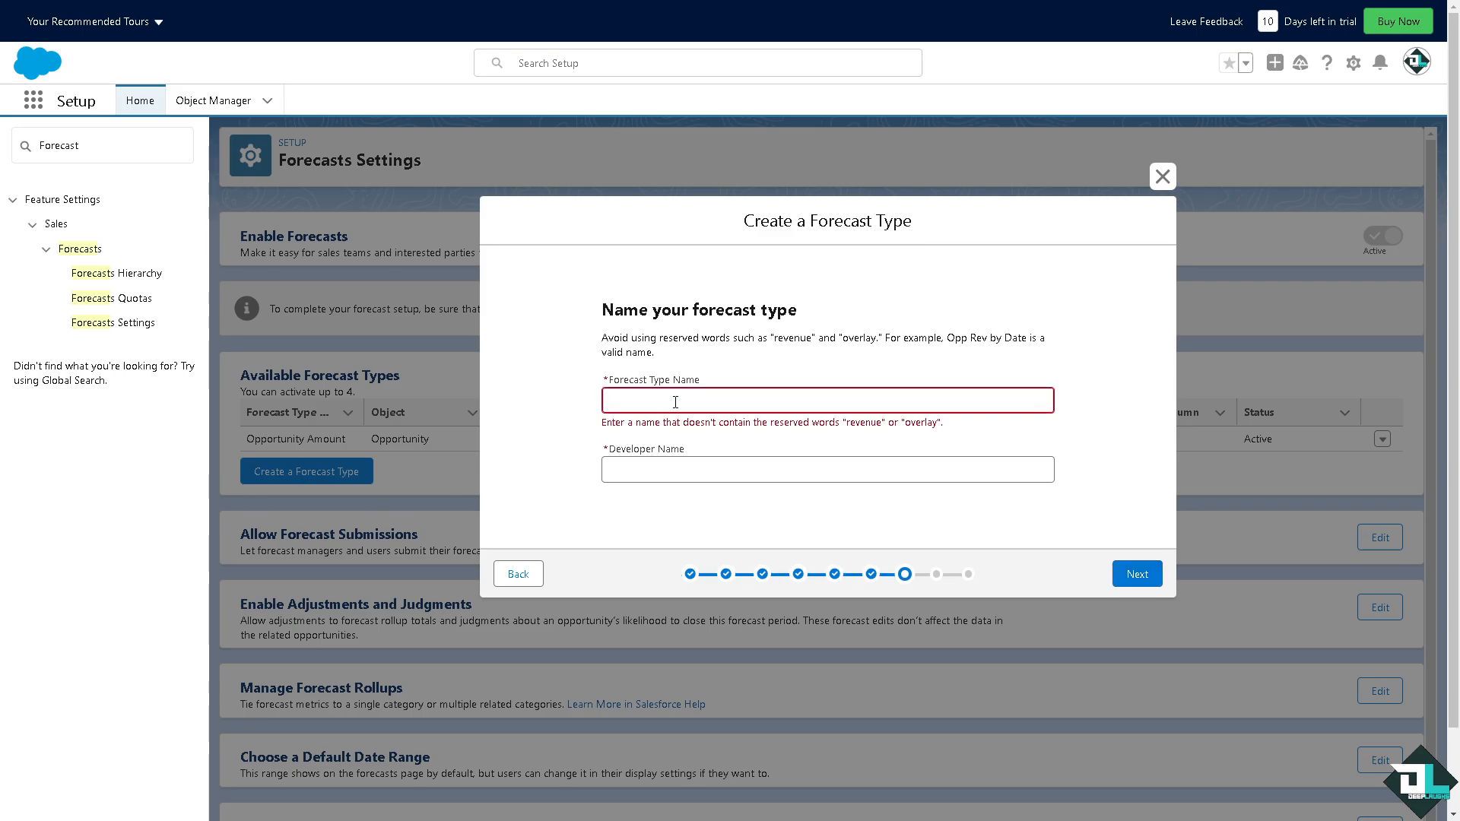
left_click(690, 400)
type("how to set targets on salesforce")
left_click(670, 470)
type("how to set targets on salesforce")
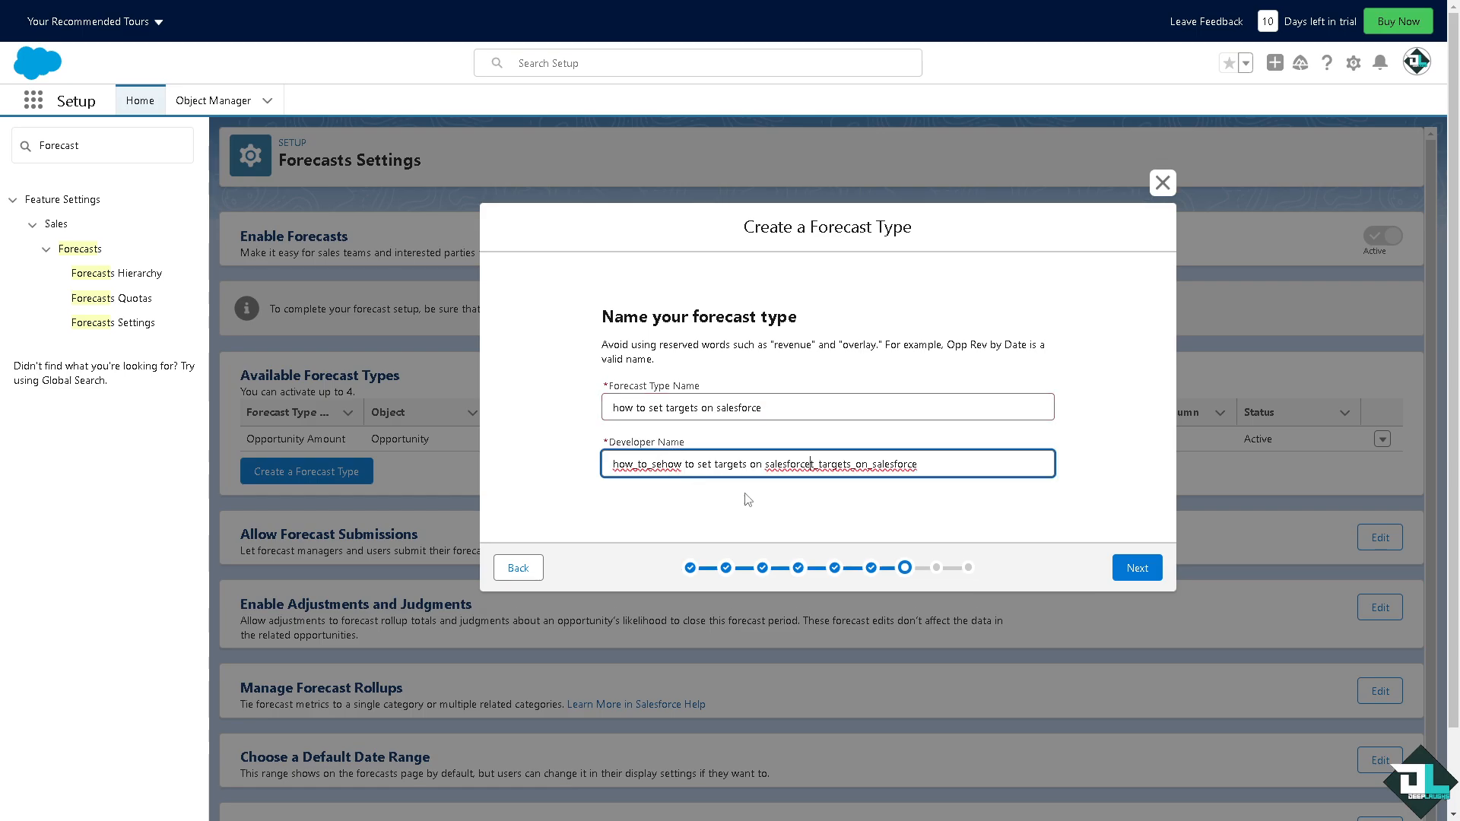
key("ctrl+a")
key("BackSpace")
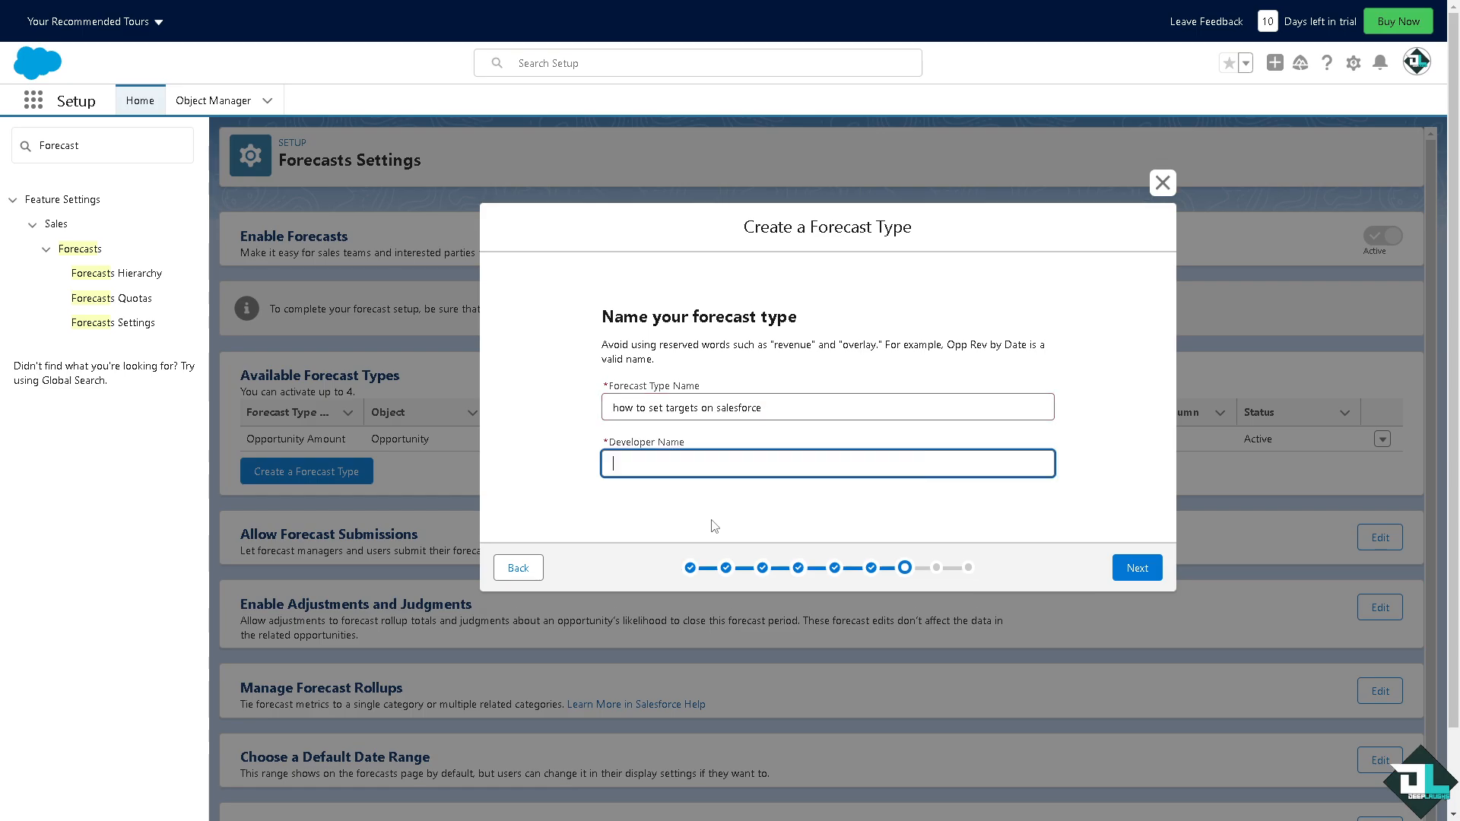
left_click(685, 401)
key("ctrl+a")
key("BackSpace")
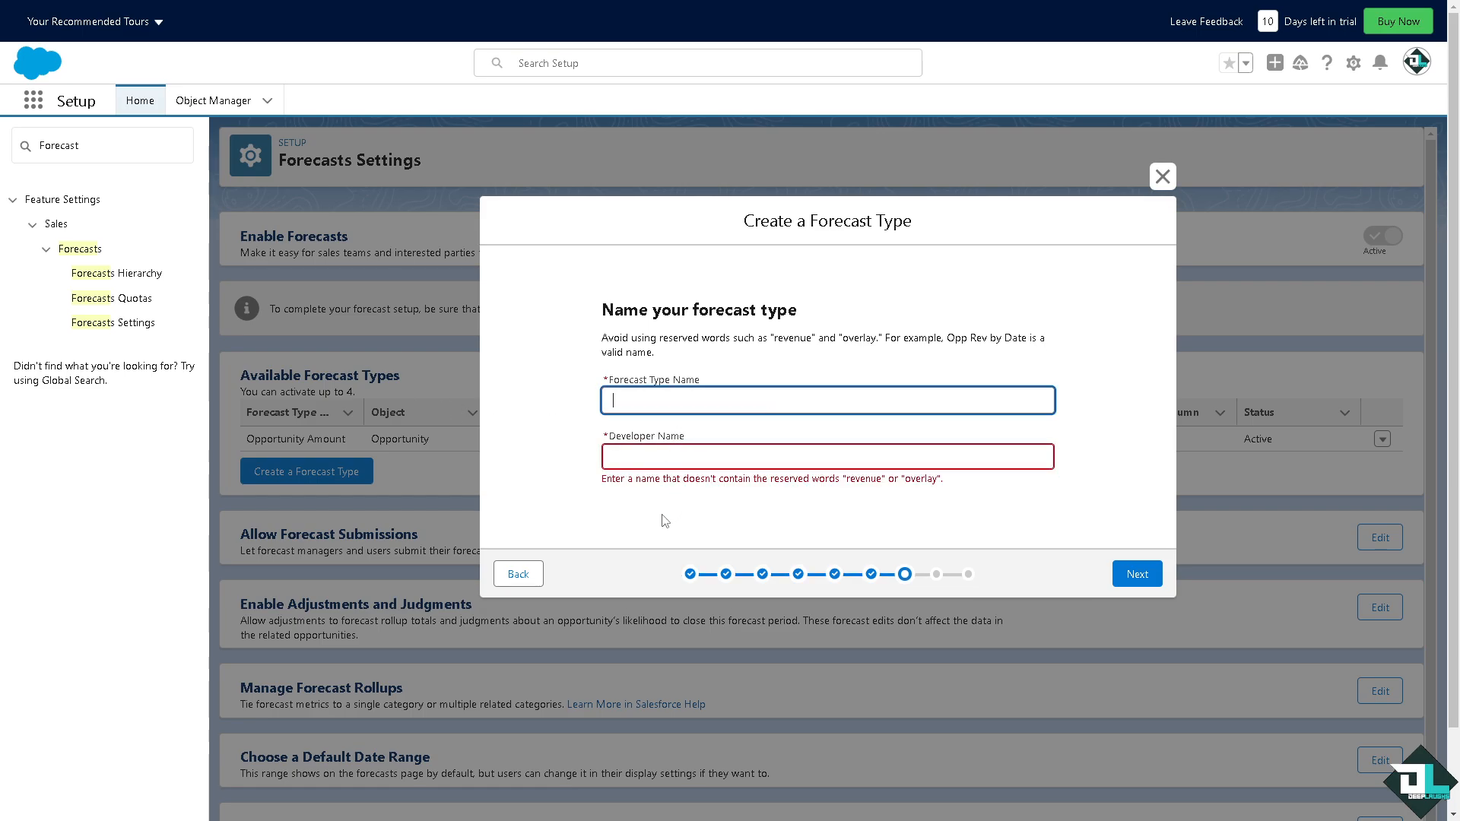
Name the forecast type "how to set targets on salesforce", proceed to the review of its selections and try to save it
type("how to set targets on salesforce")
left_click(670, 533)
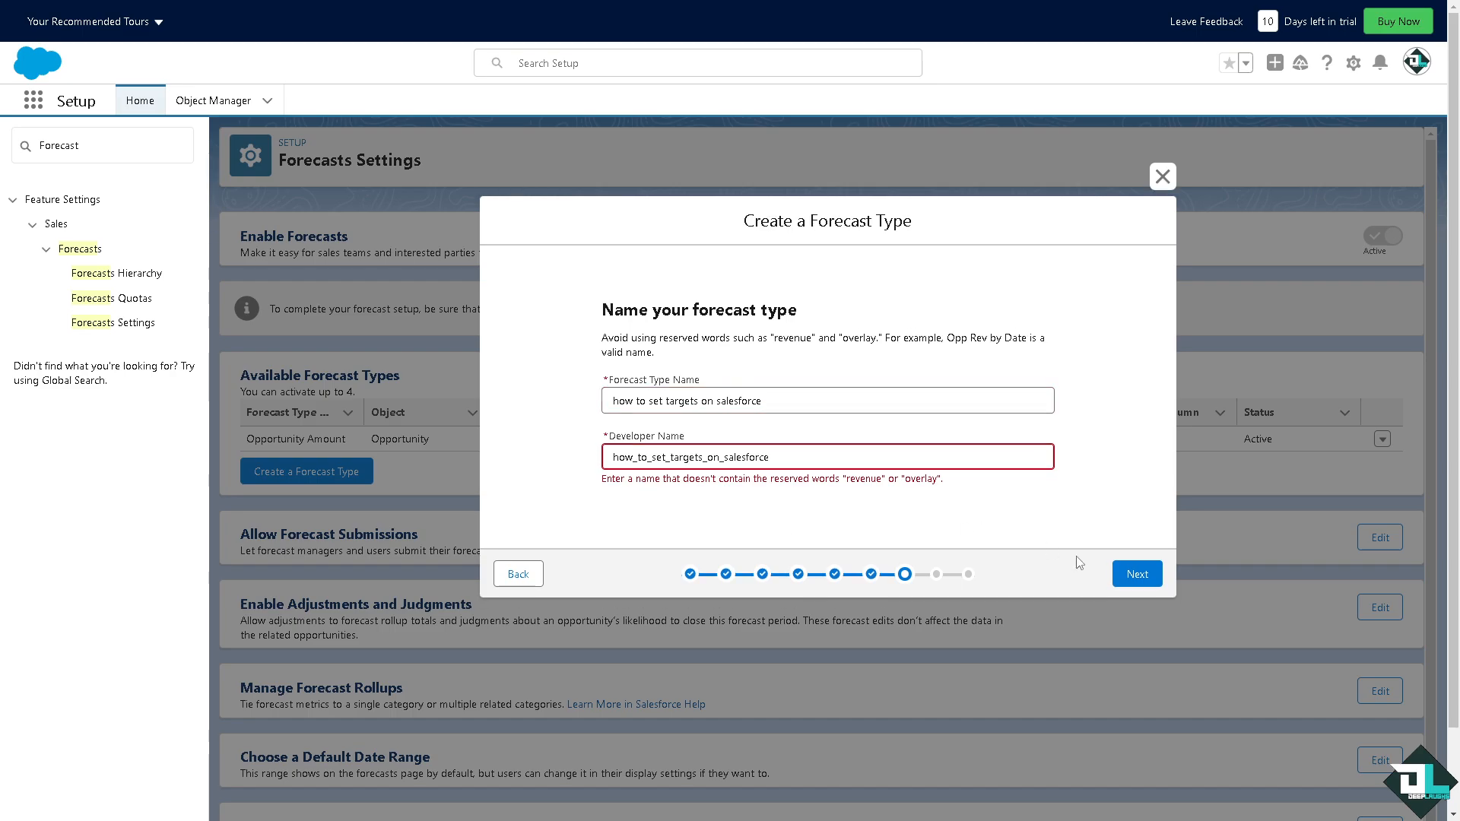
left_click(1144, 583)
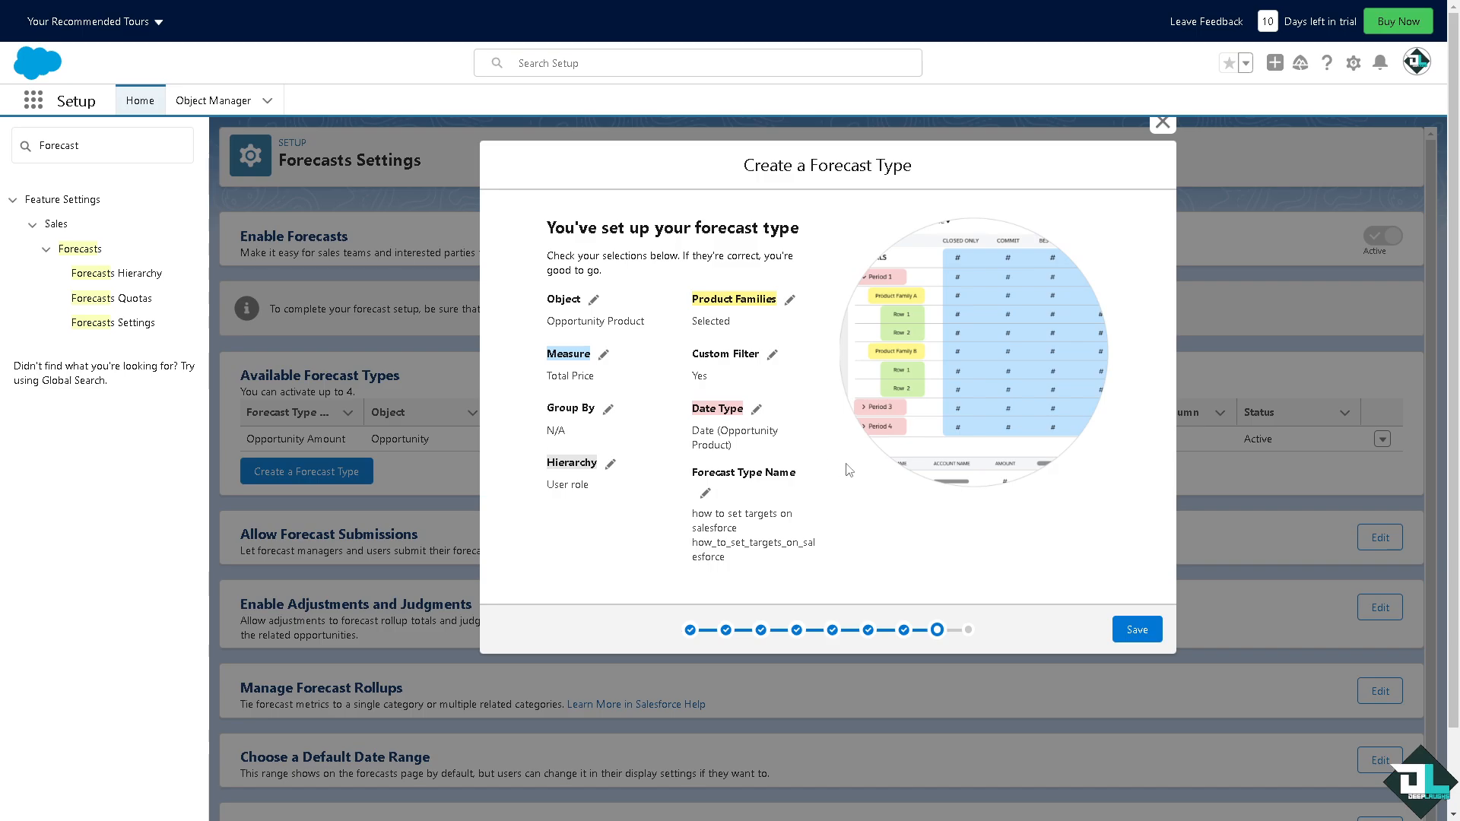
left_click(1134, 630)
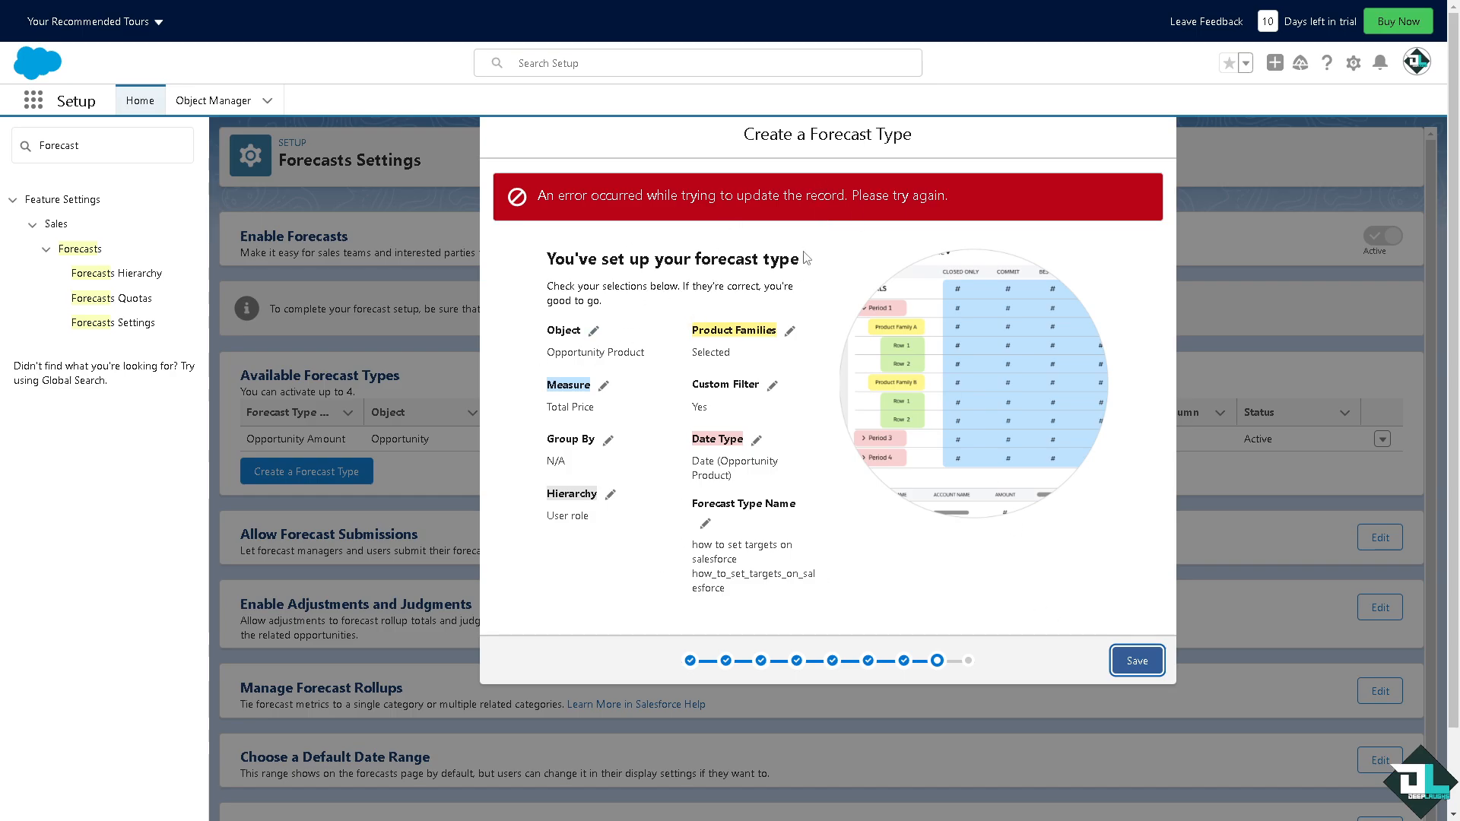
left_click(1137, 661)
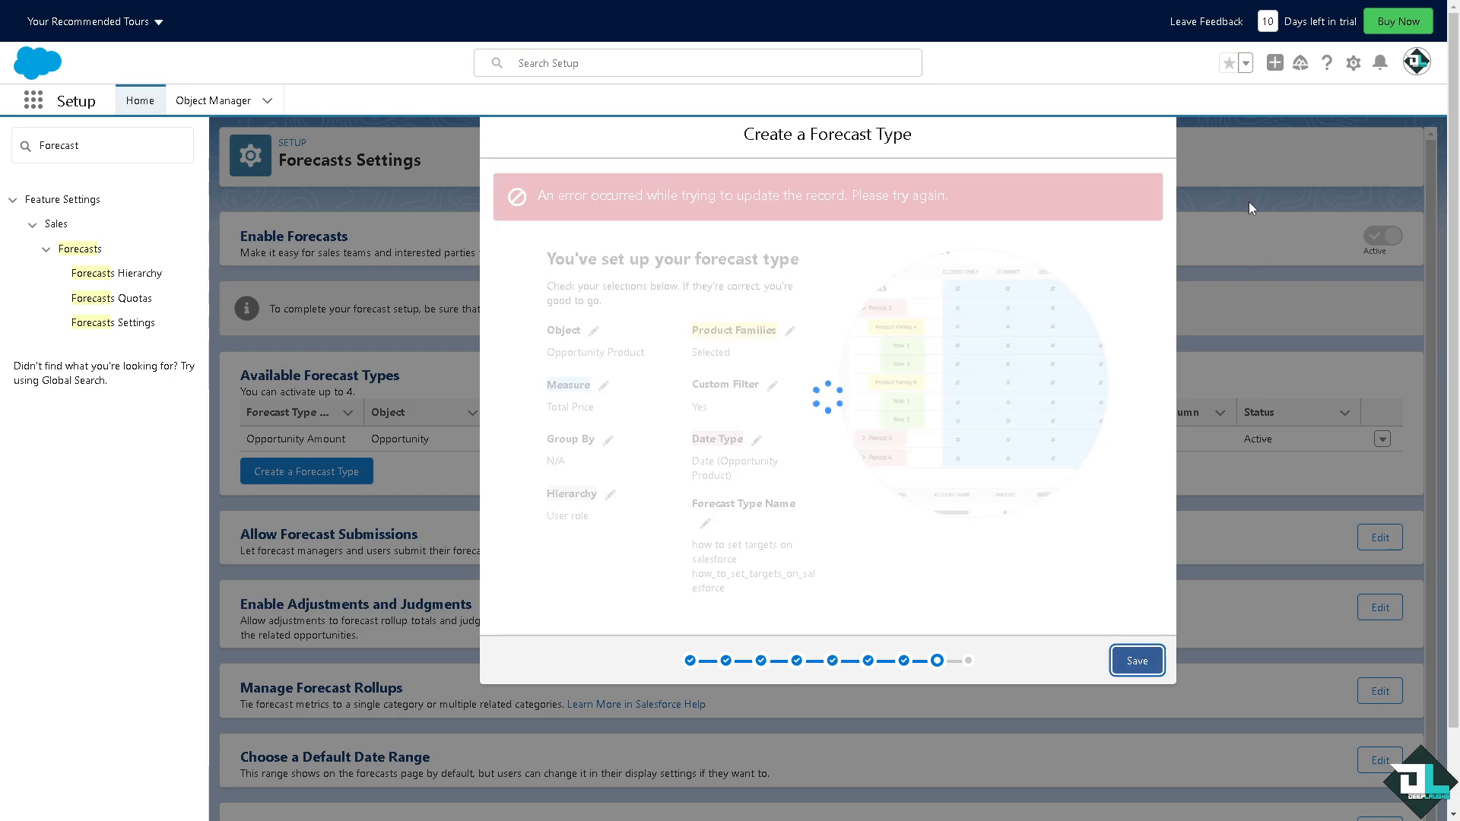
left_click(96, 141)
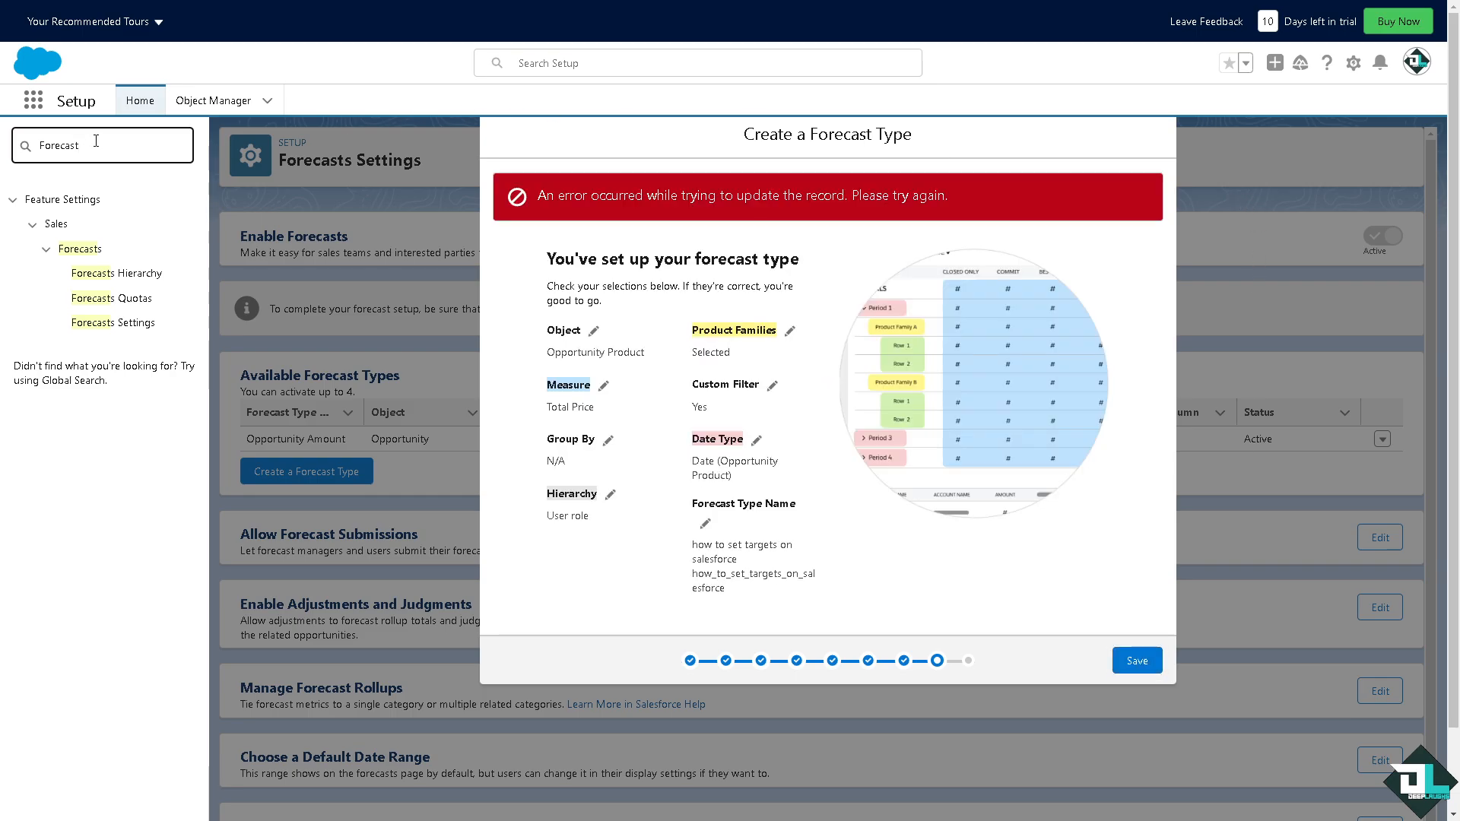
left_click_drag(97, 144, 10, 148)
Look up the Opportunity object's limits in Object Manager and sort them by limit in descending order
left_click(237, 111)
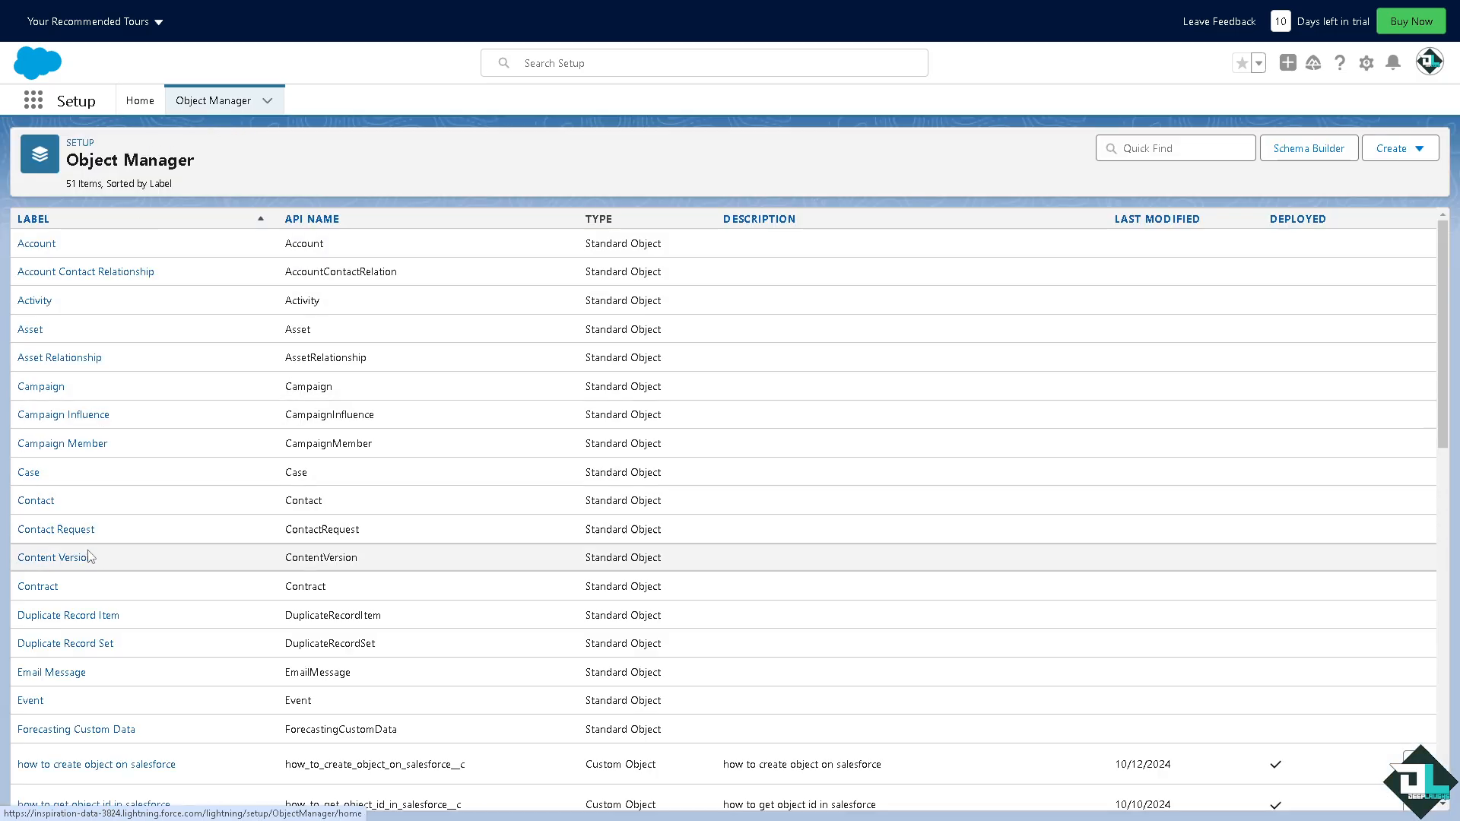
scroll(88, 563, "down", 5)
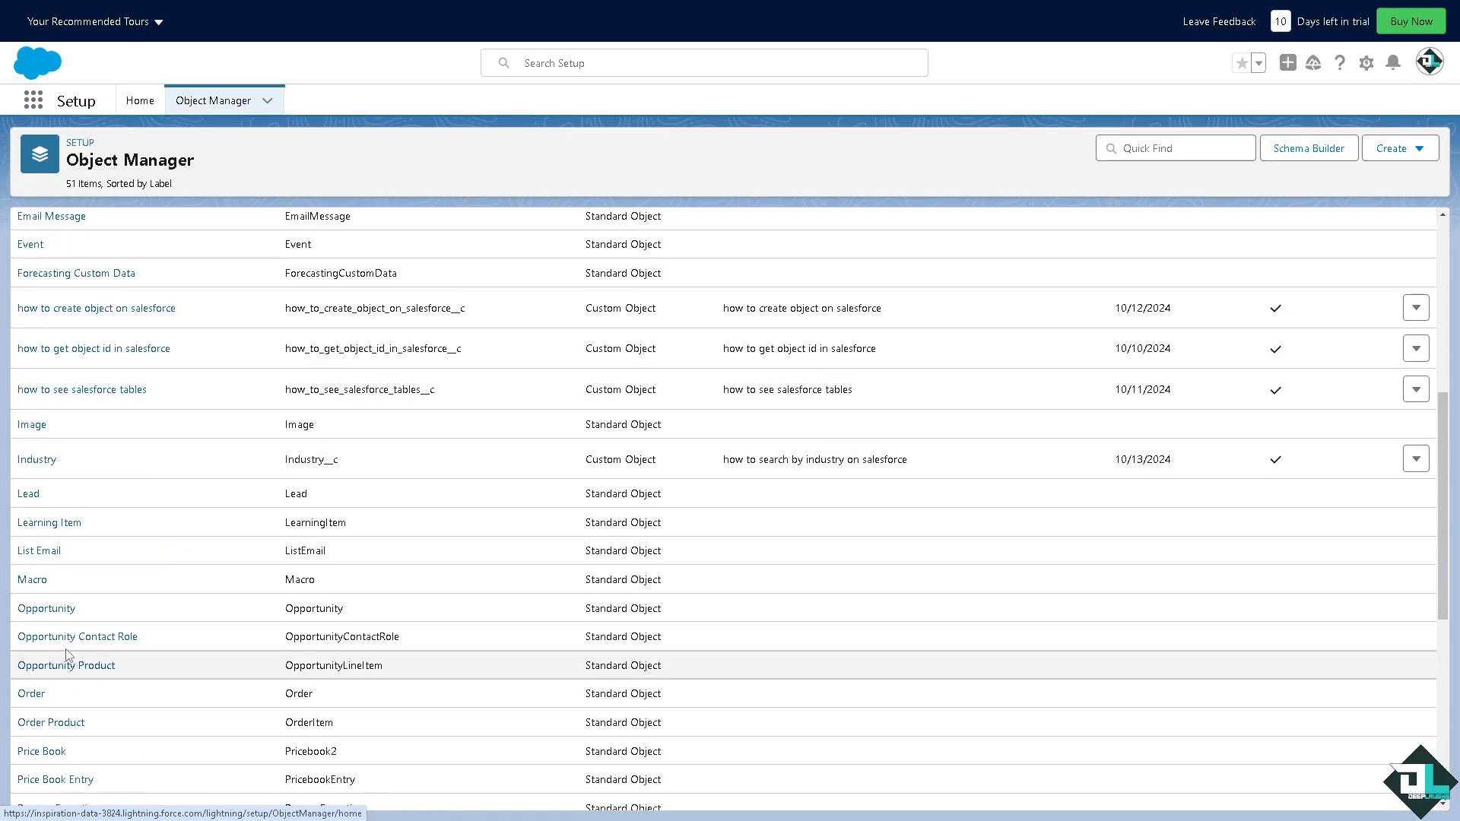
left_click(45, 609)
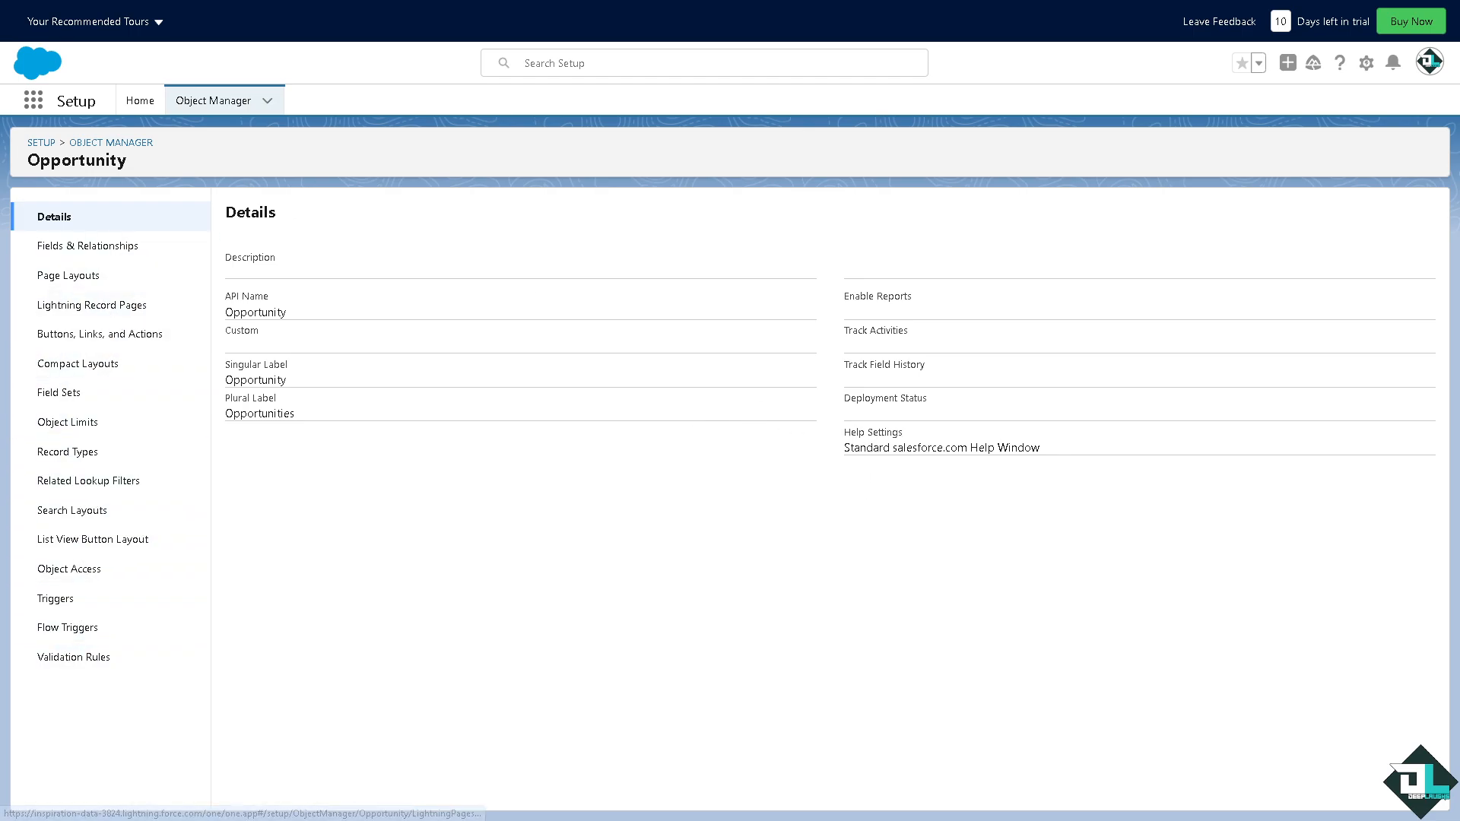
left_click(82, 424)
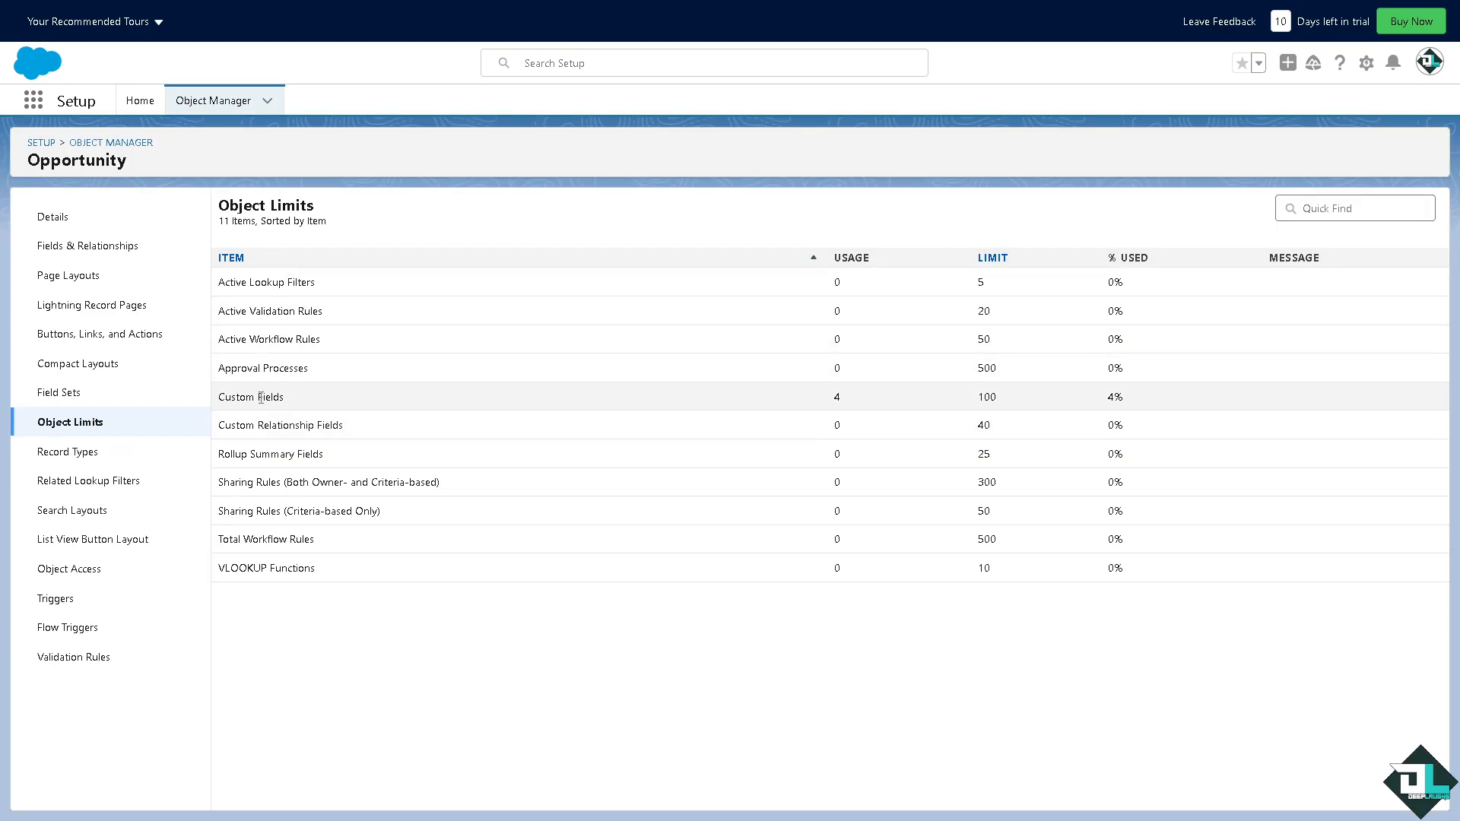
left_click(998, 263)
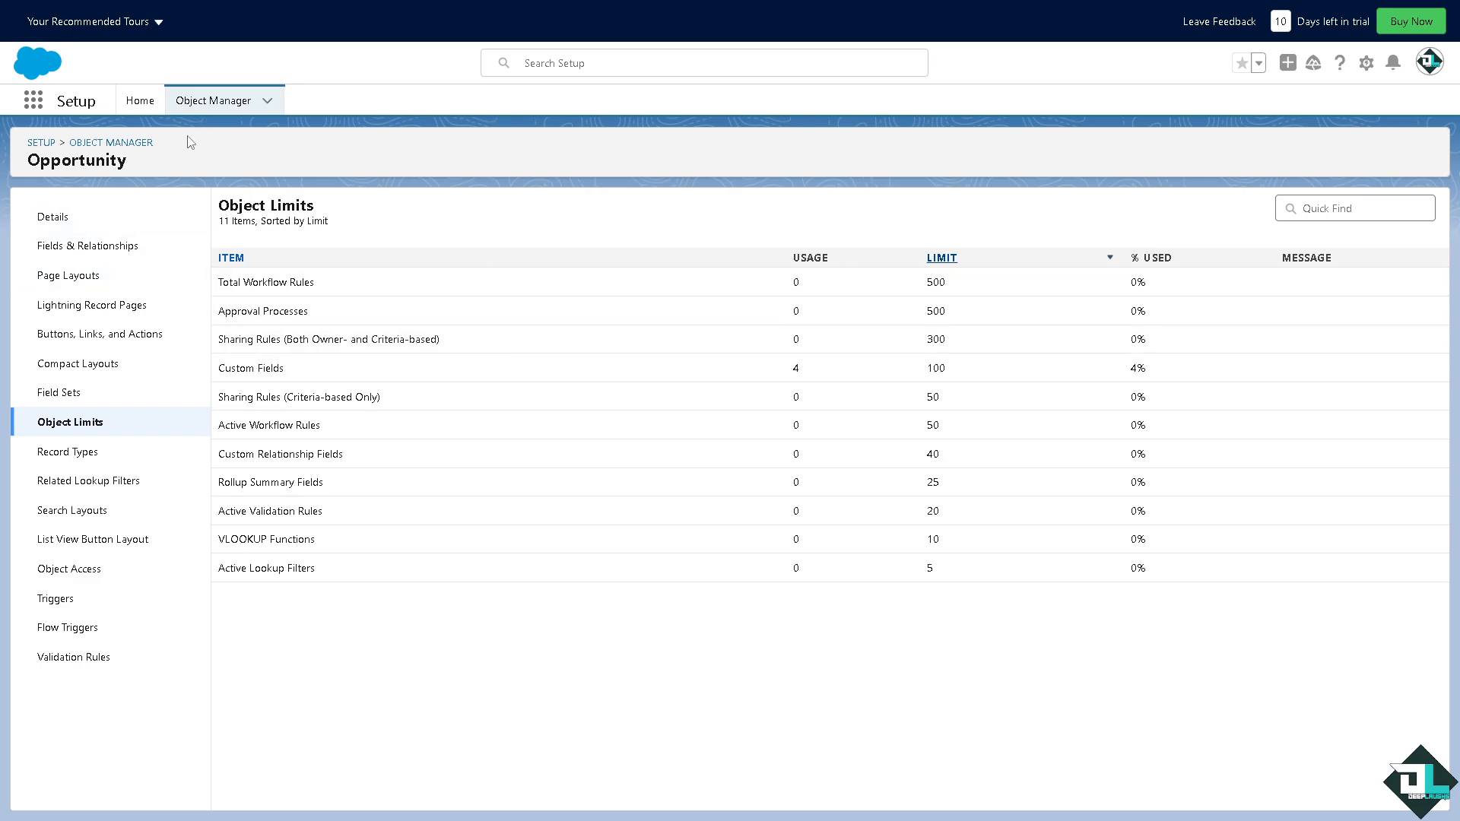
Search the apps and items for "Repor" and open the Reports page
left_click(33, 100)
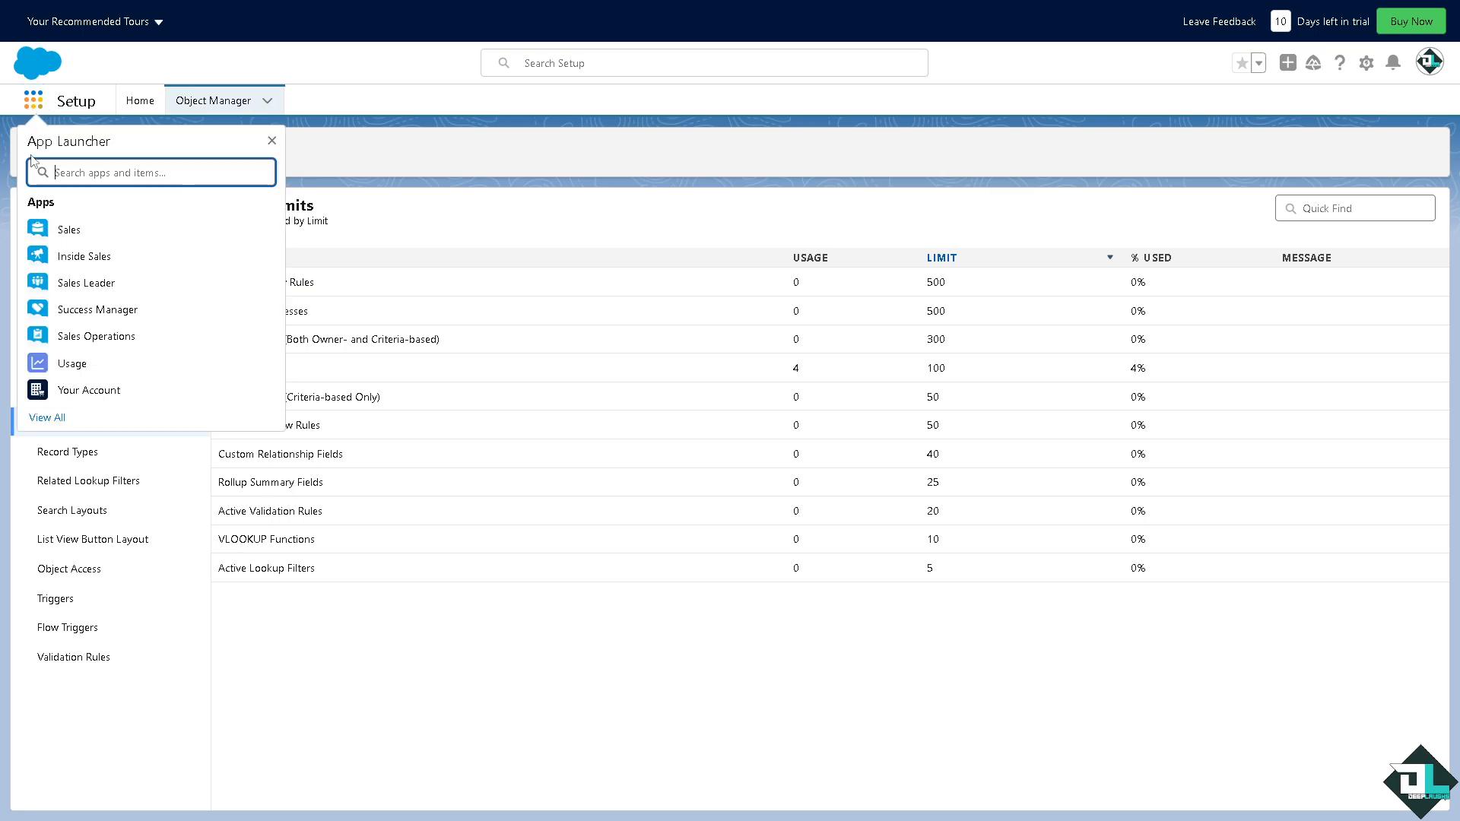
type("Repor")
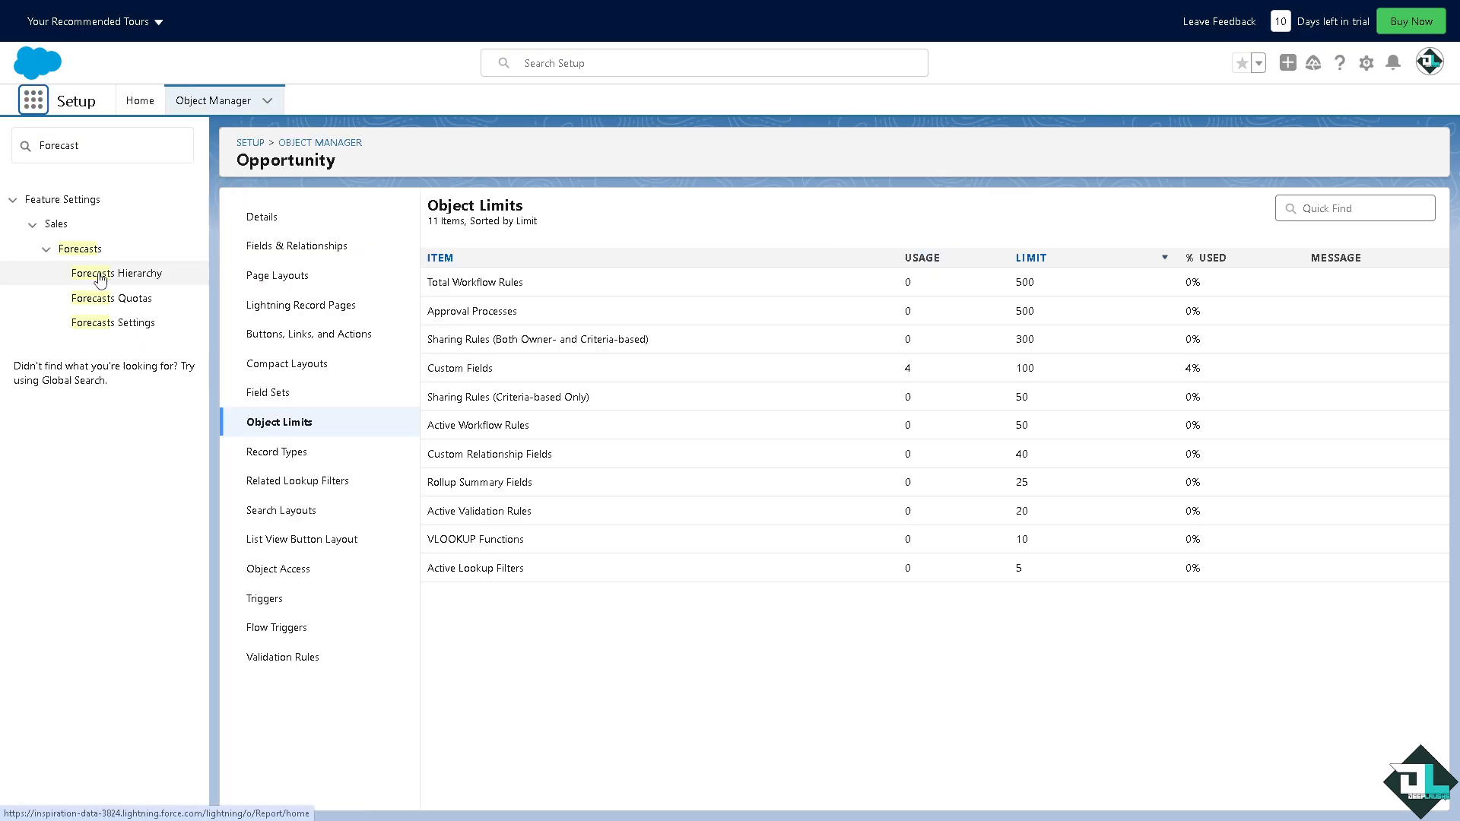
left_click(99, 280)
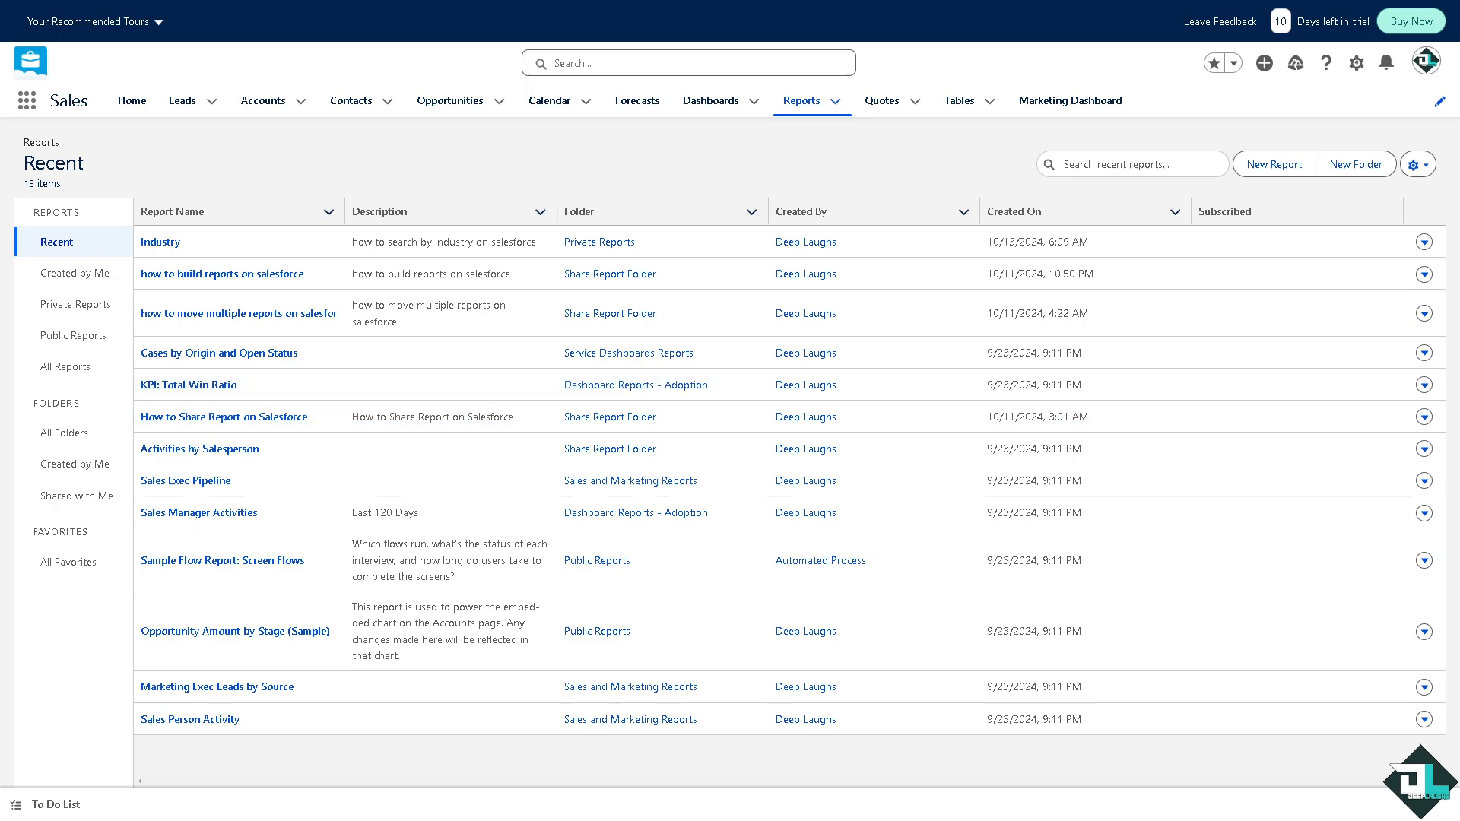
Start a new report from the Opportunities with Products report type in the Opportunities category
left_click(1266, 174)
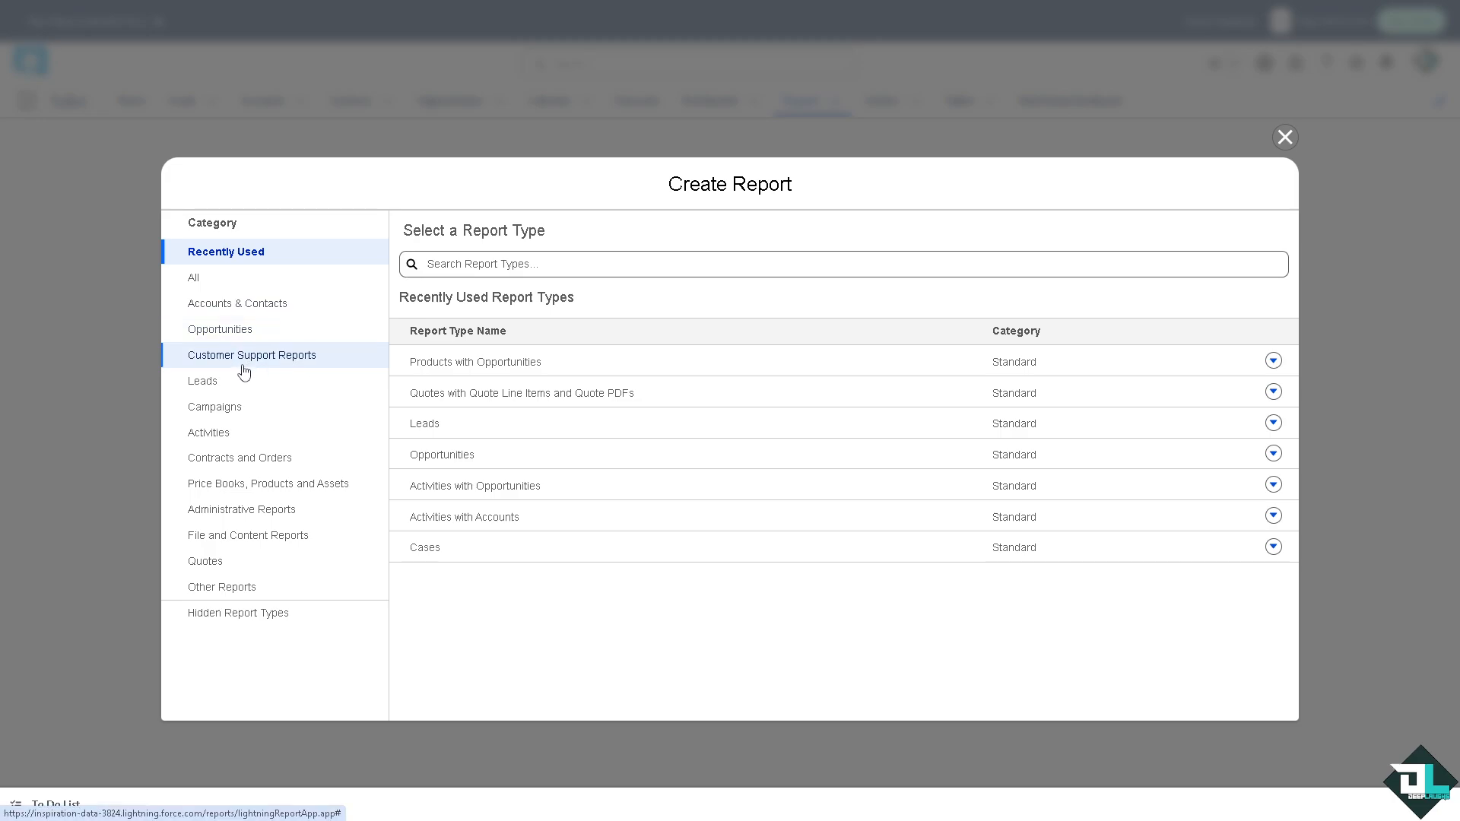
left_click(240, 333)
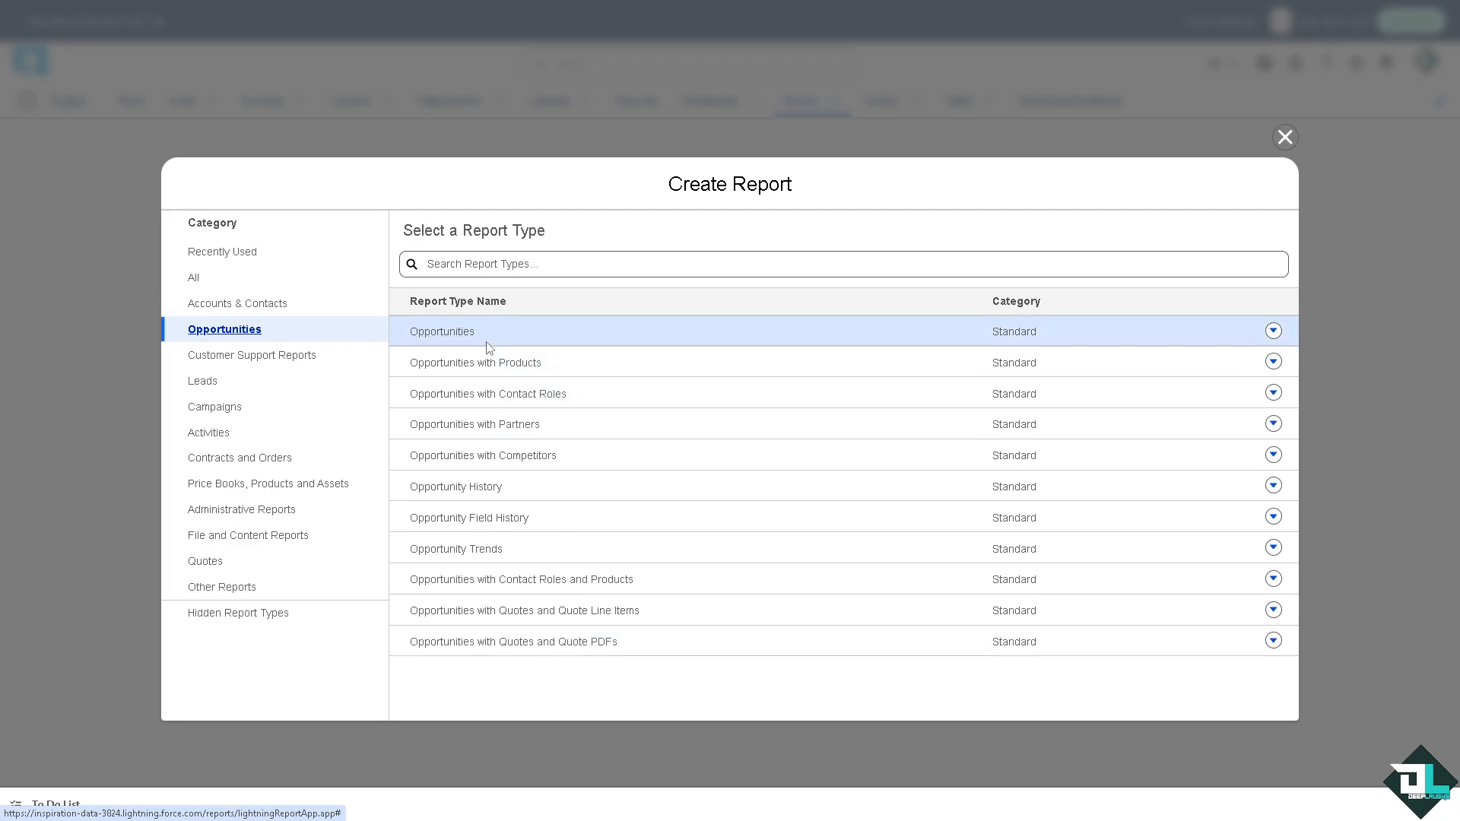
left_click(518, 370)
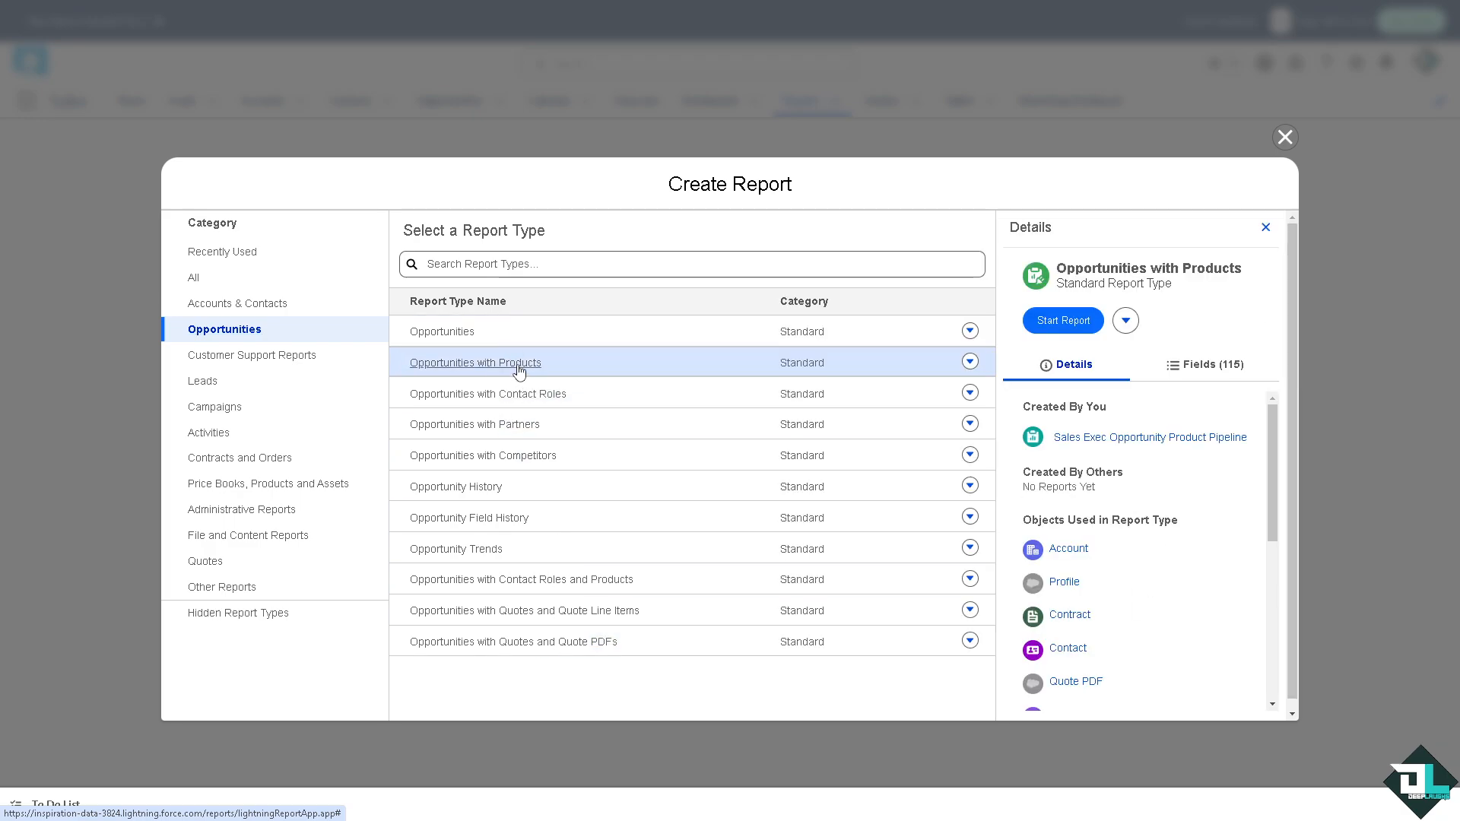
left_click(1065, 320)
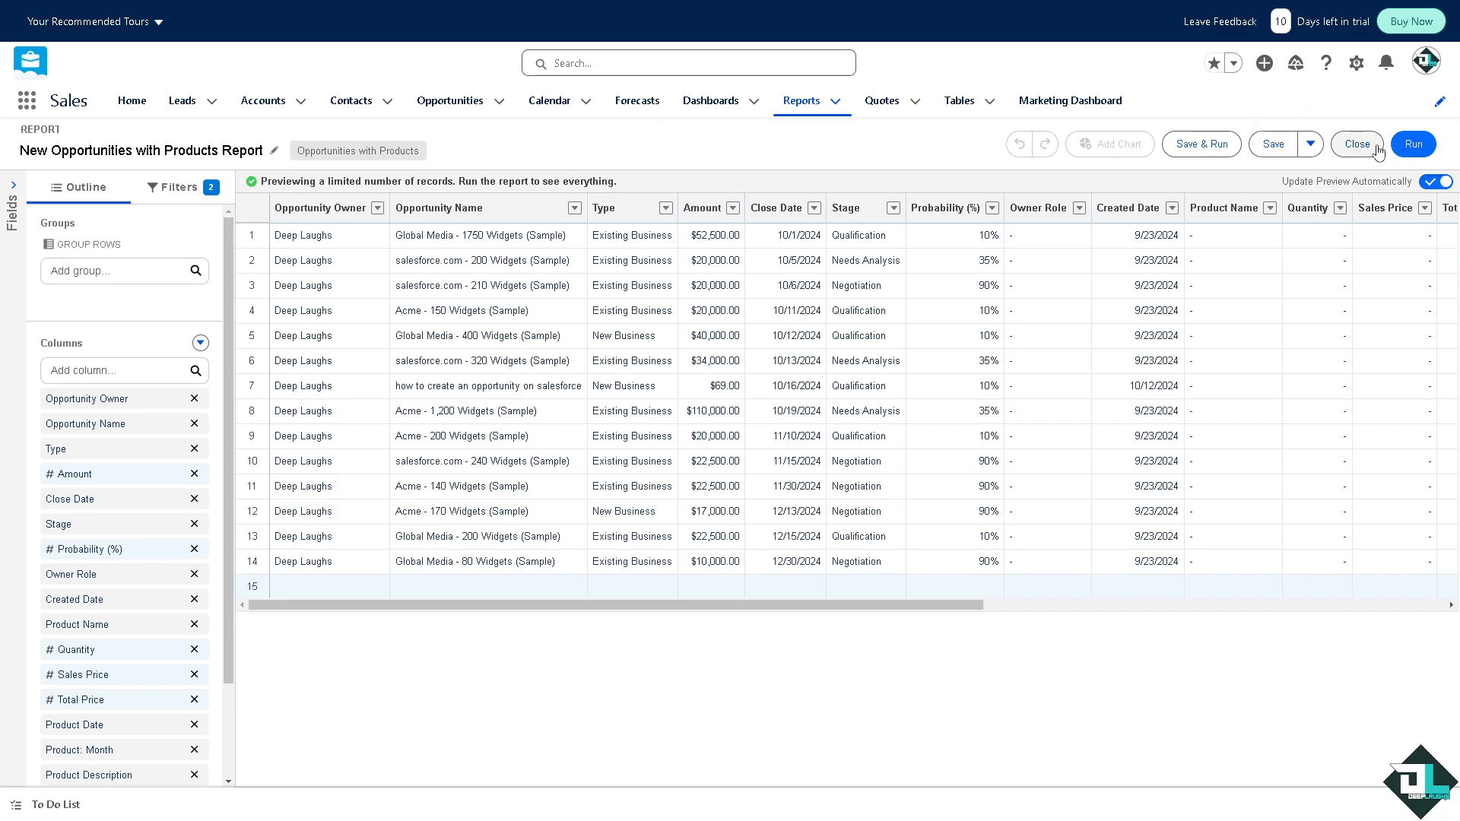
Run the new Opportunities with Products report and open its save and export options
left_click(1413, 148)
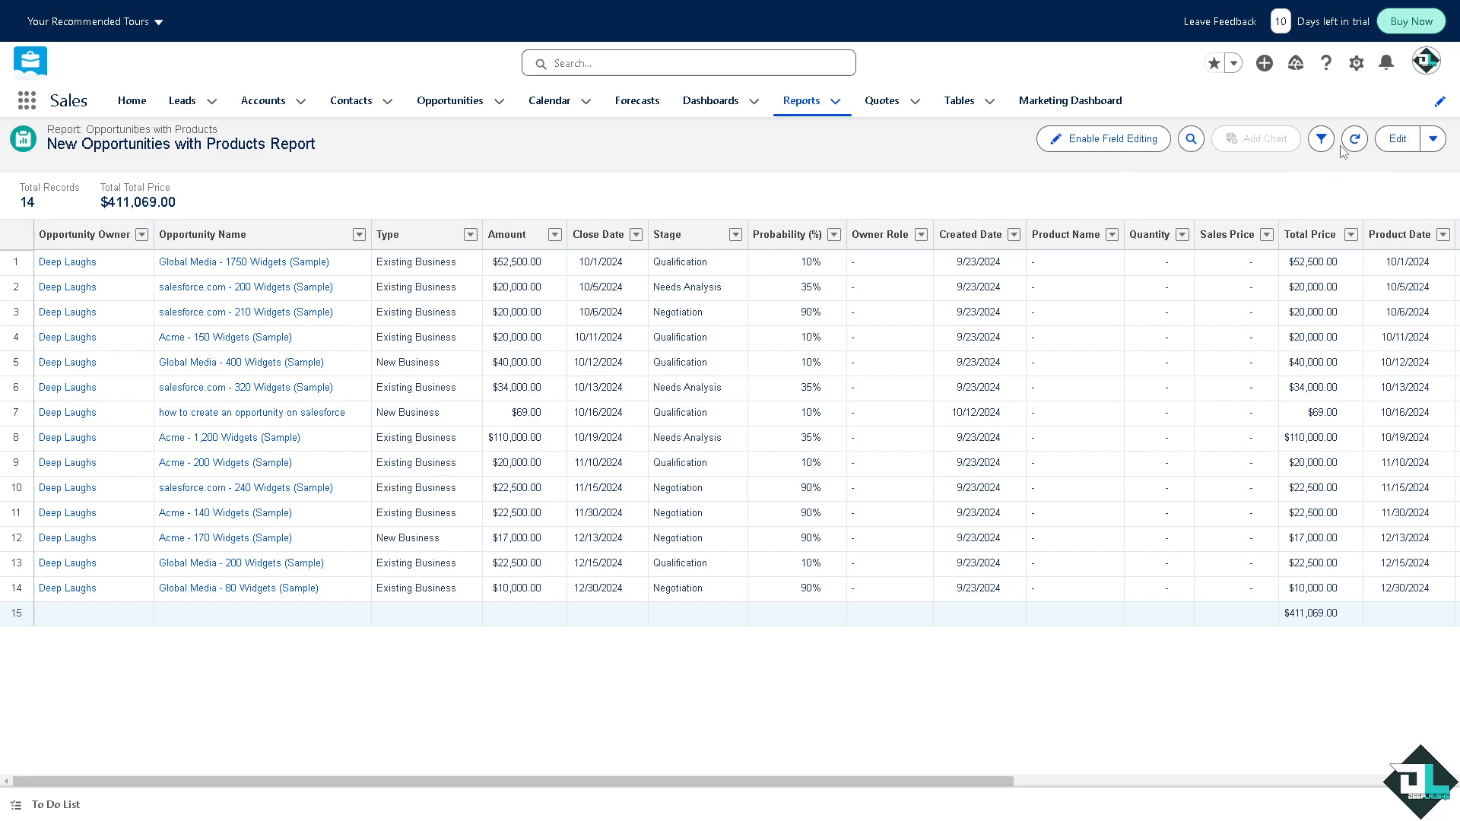
left_click(1434, 142)
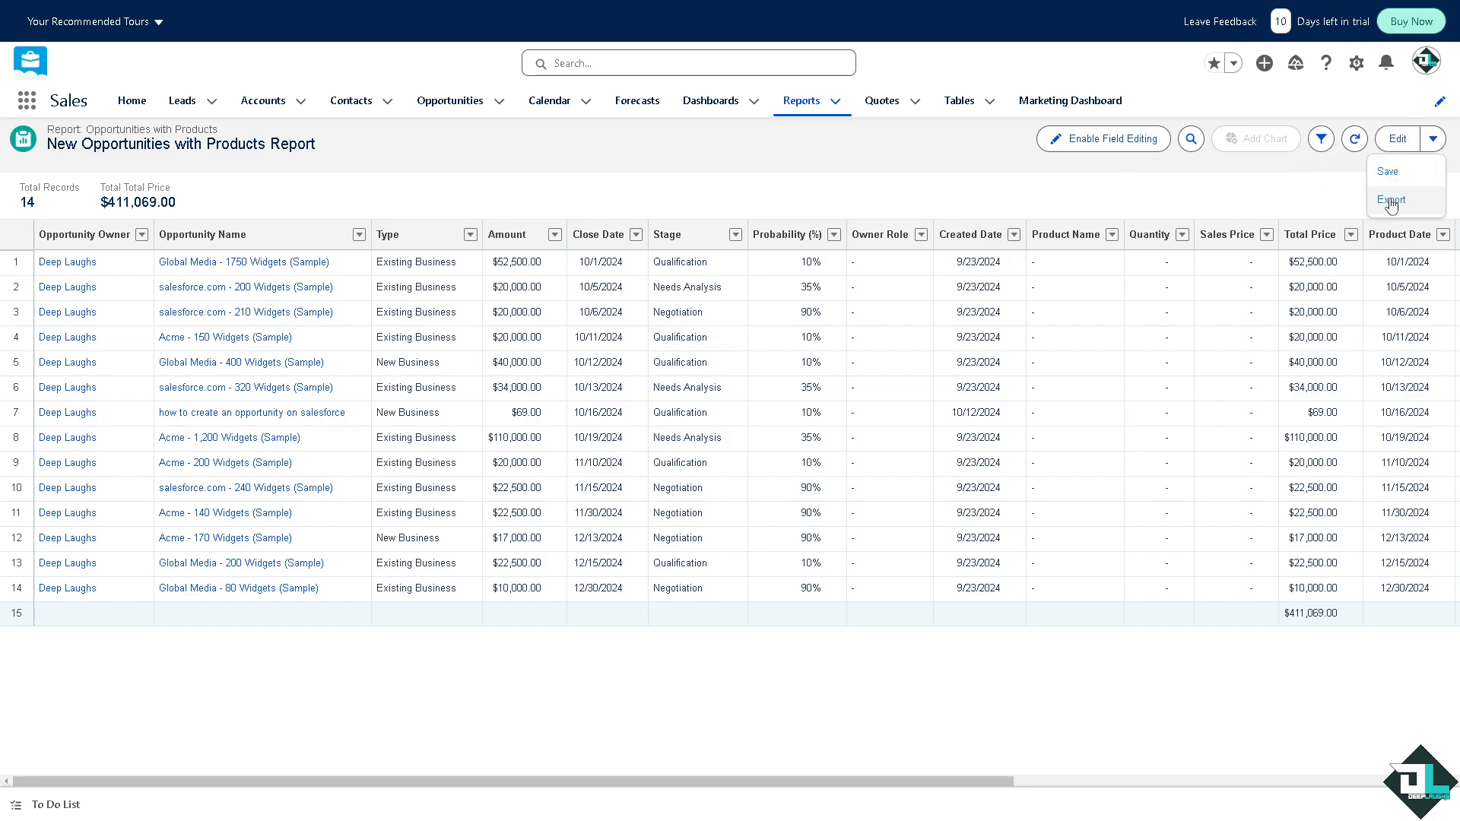